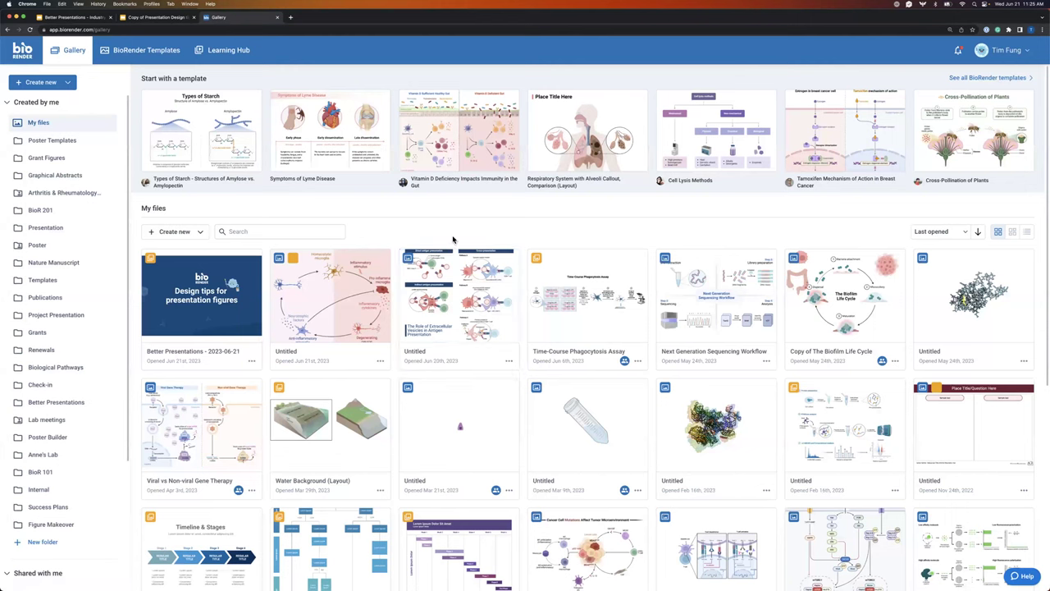
Look over the folders in the gallery and open the file "Better Presentations - 2023-06-21"
scroll(70, 149, down, 1)
scroll(71, 150, down, 3)
scroll(71, 185, up, 2)
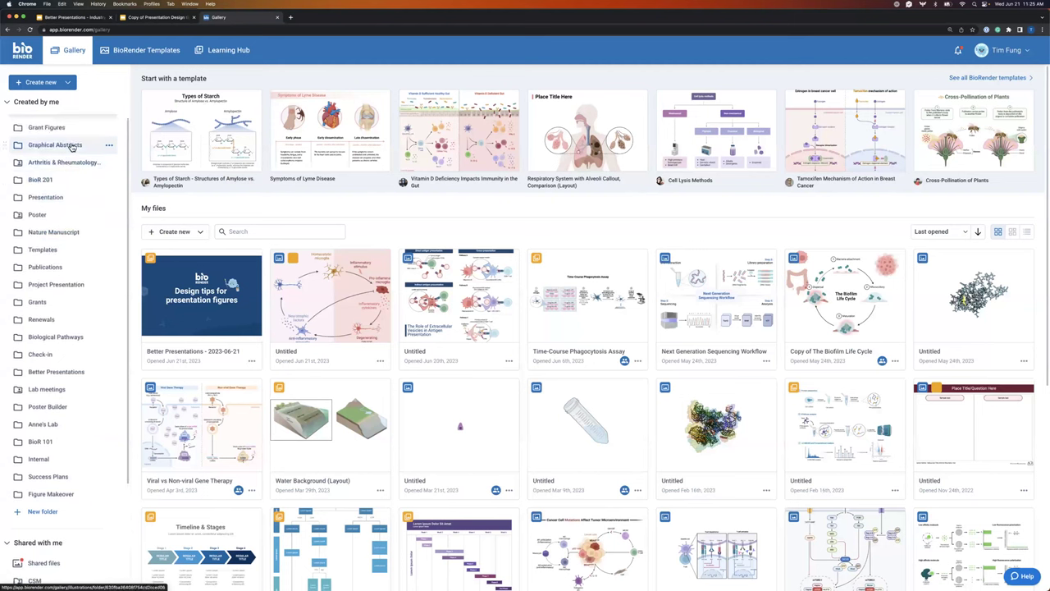
scroll(67, 242, down, 4)
scroll(67, 243, down, 4)
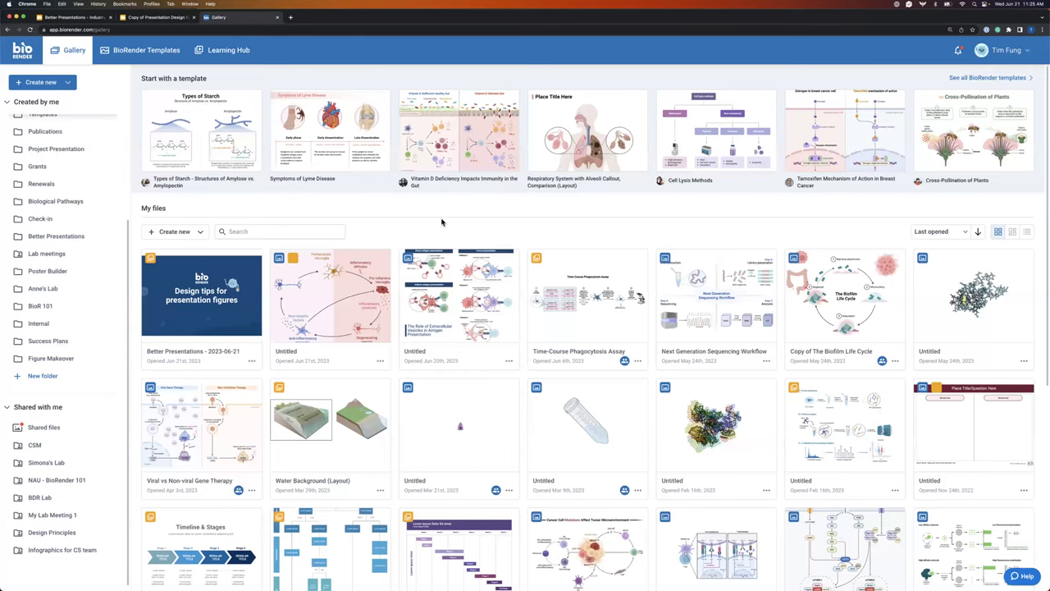
click(194, 302)
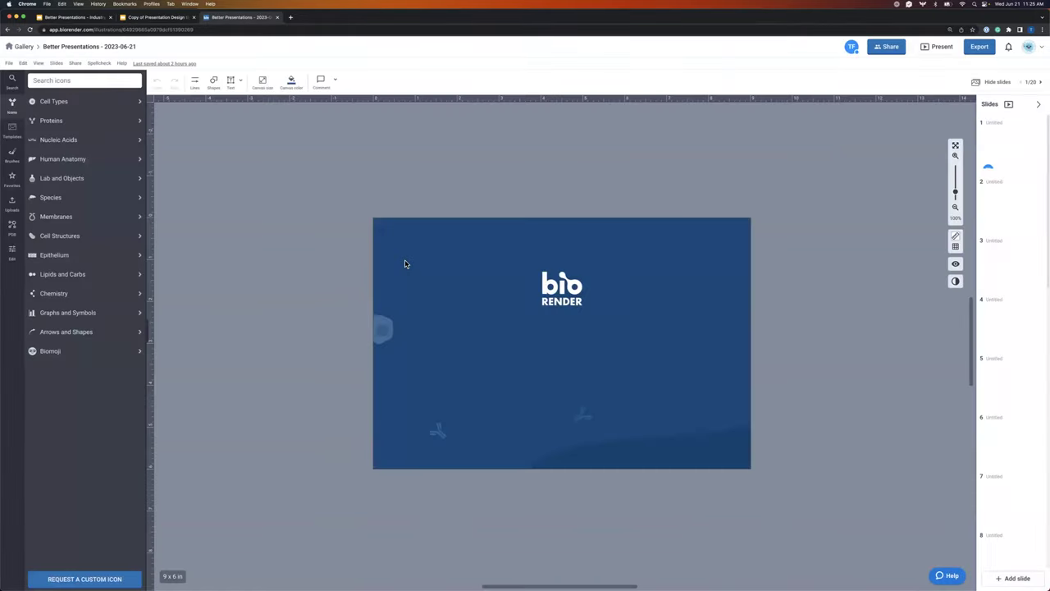
Add a blank slide directly after the "Design tips for presentation figures" title slide
click(955, 156)
click(955, 156)
click(956, 156)
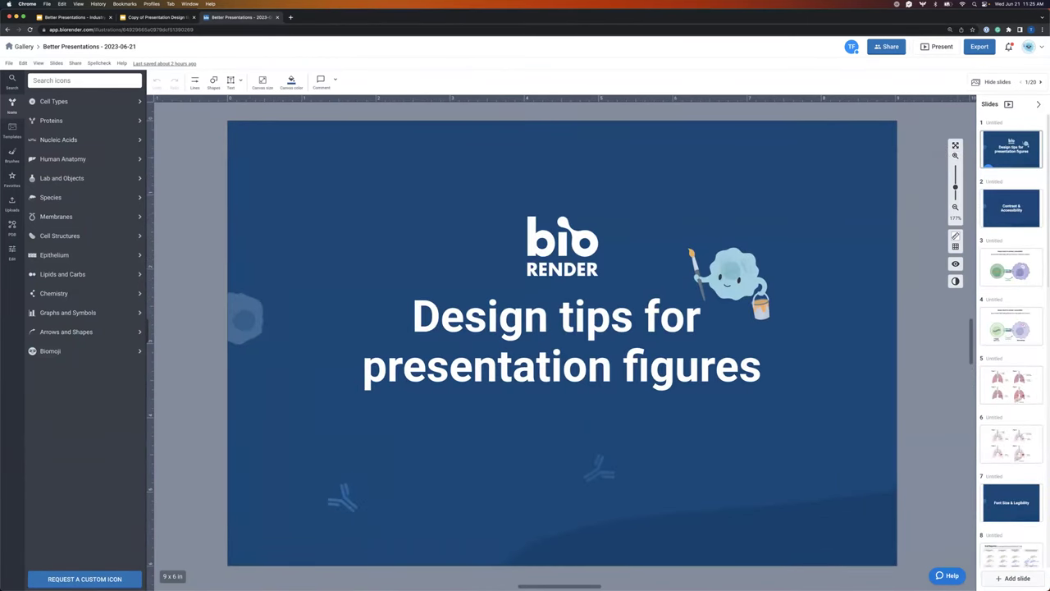
key(Return)
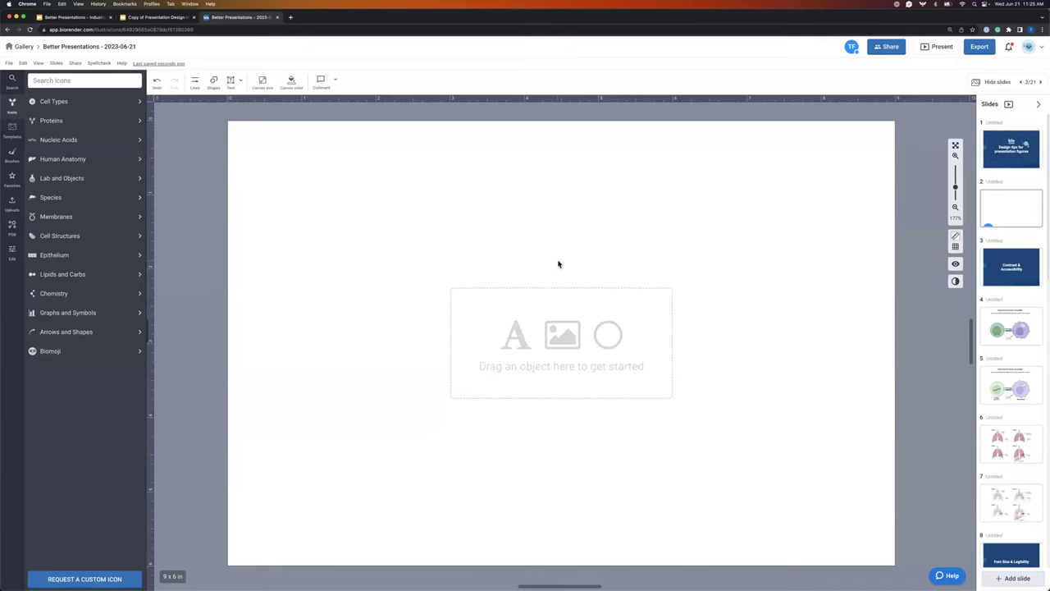
click(12, 154)
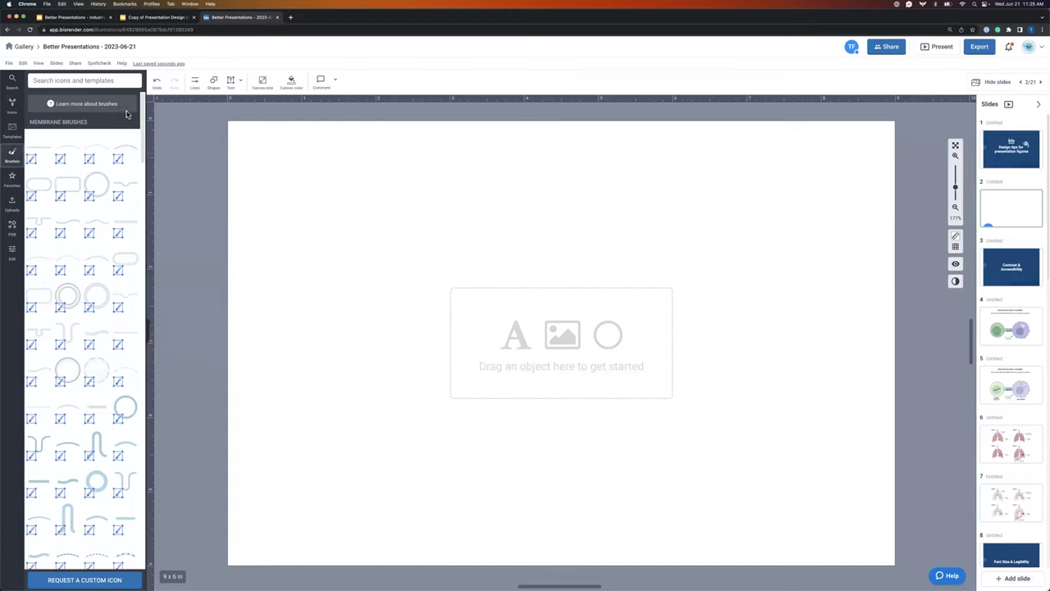
click(195, 83)
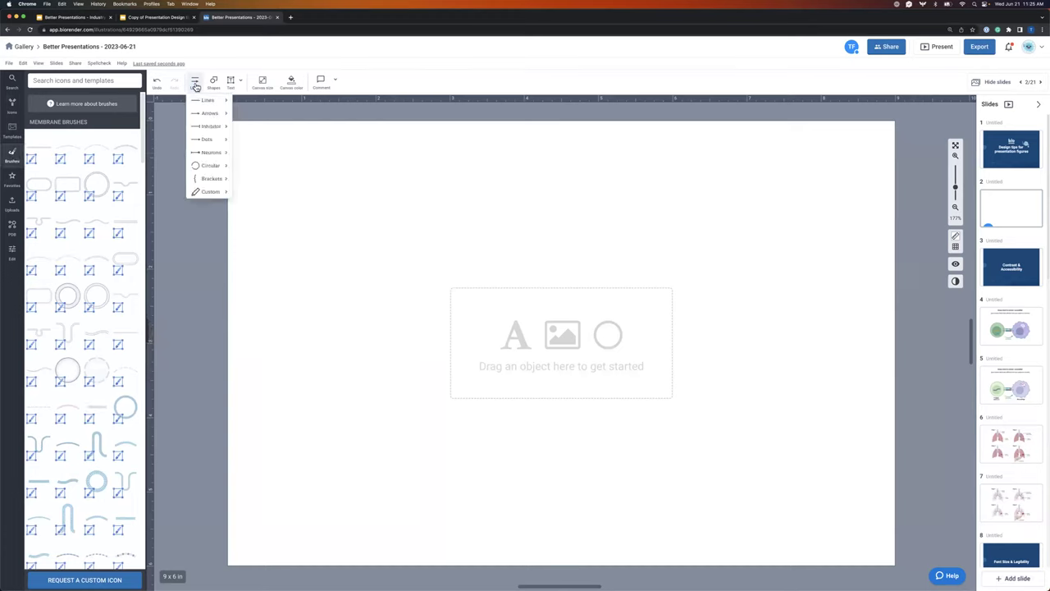
Place the Analytical balance icon from the Lab and Objects, Machinery and Tech category on the blank slide and enlarge it
click(9, 105)
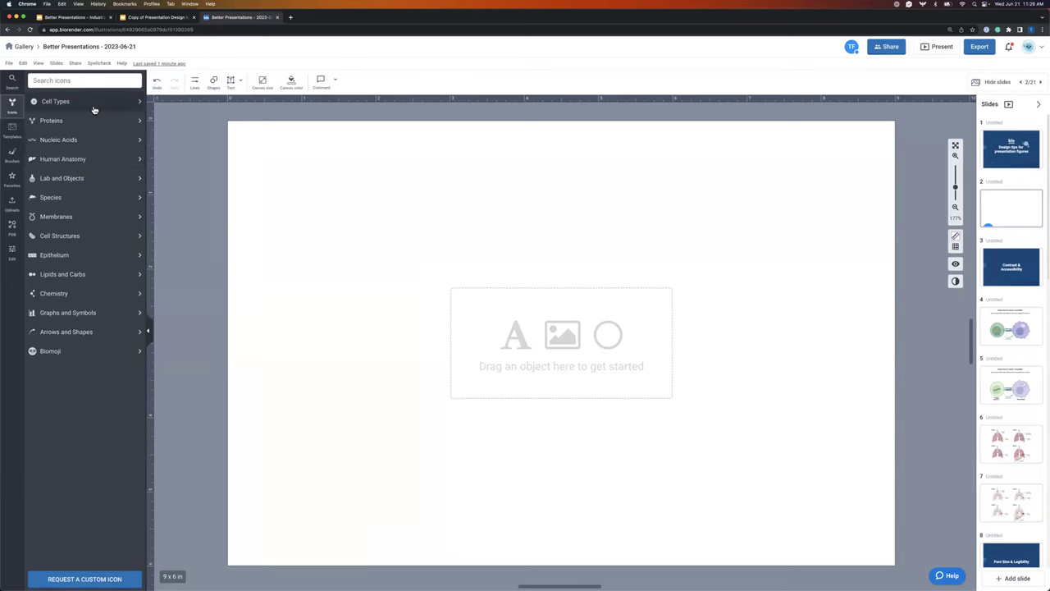
click(69, 178)
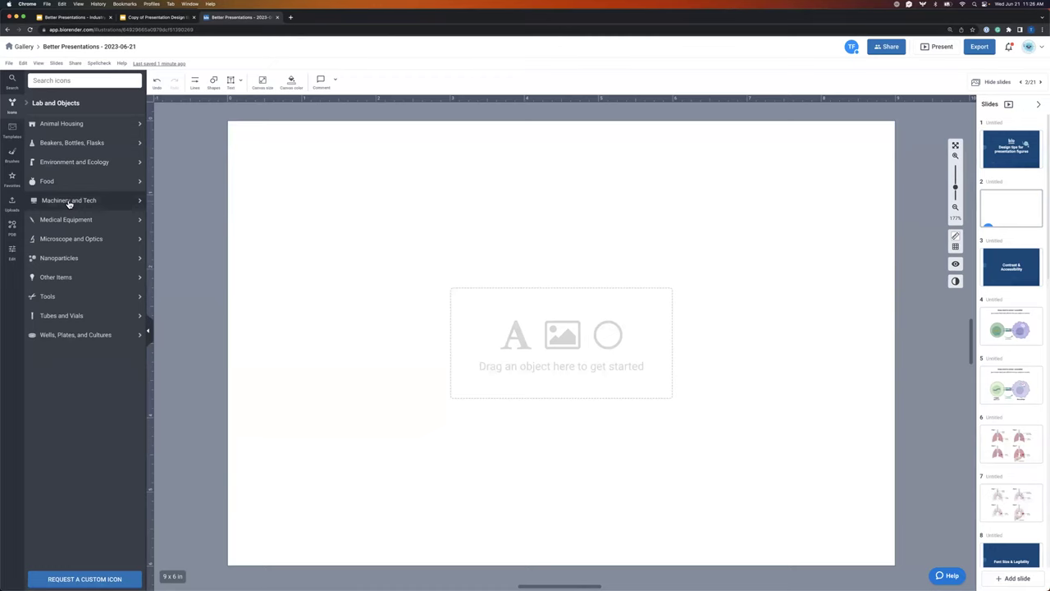
click(69, 202)
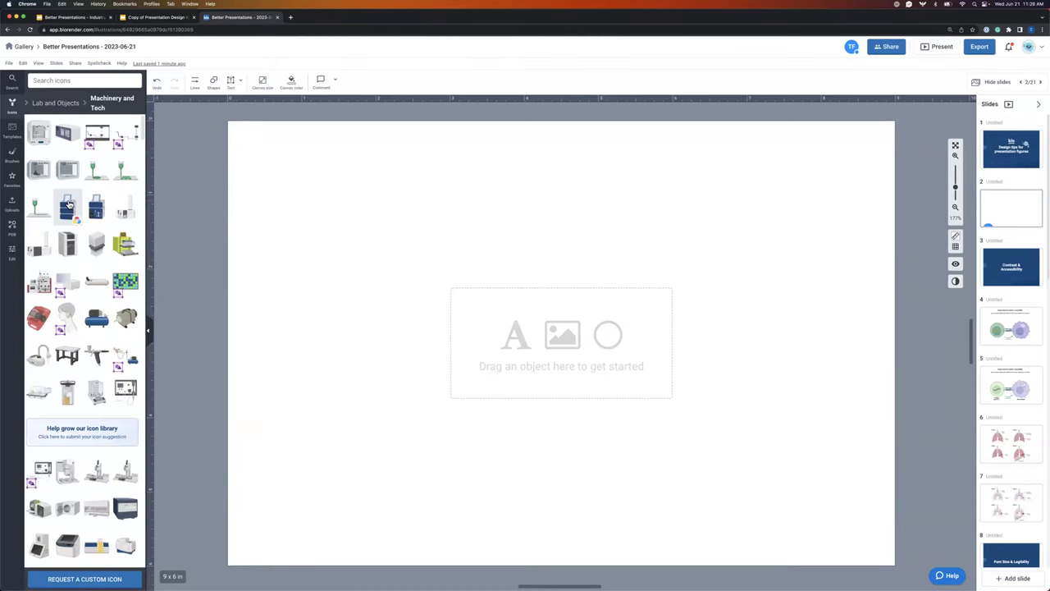
mouse_move(97, 260)
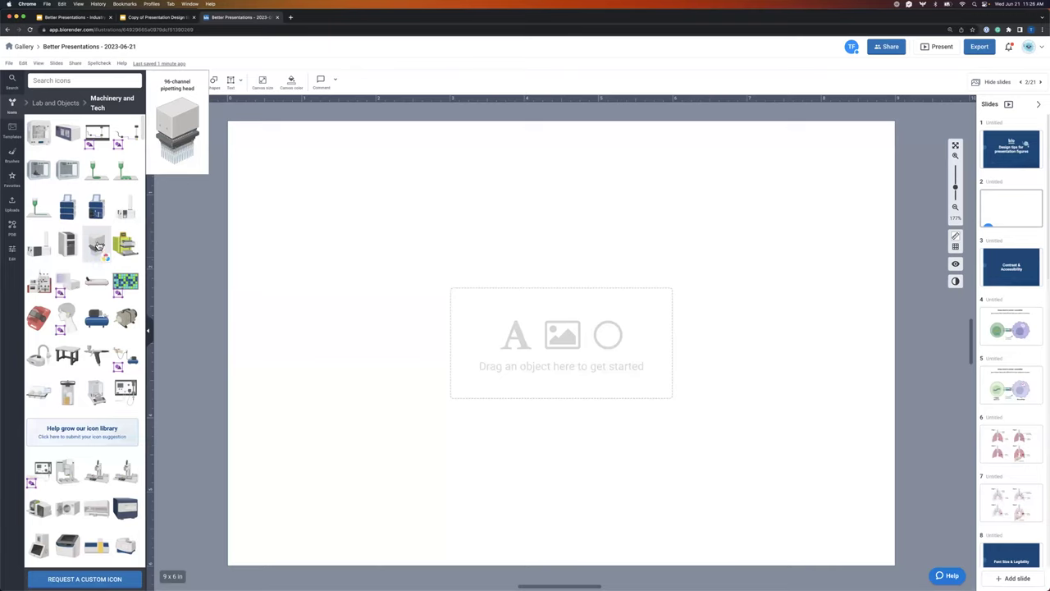
mouse_move(72, 250)
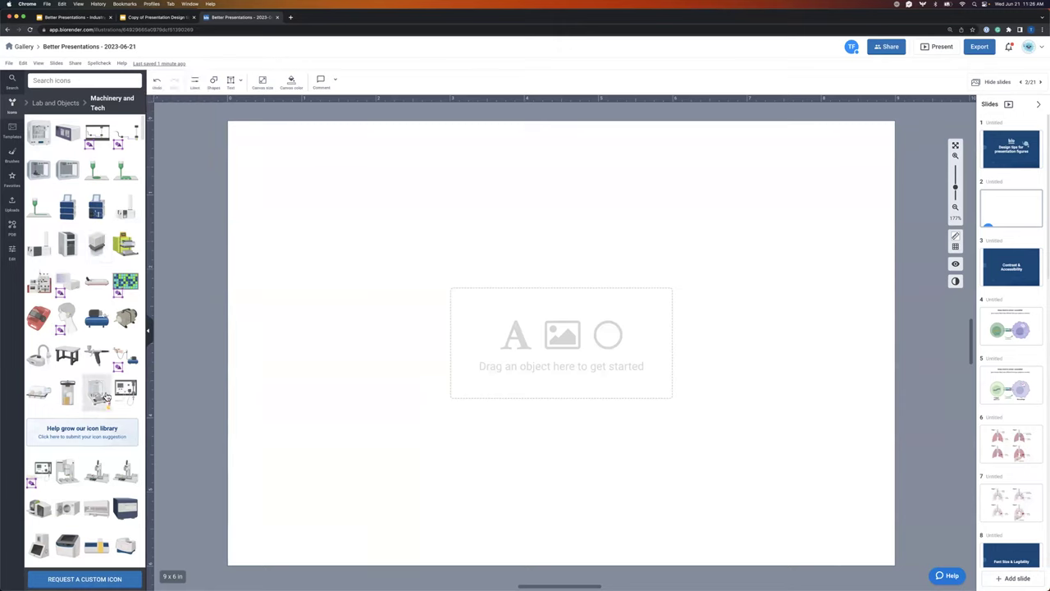
drag(99, 395, 489, 346)
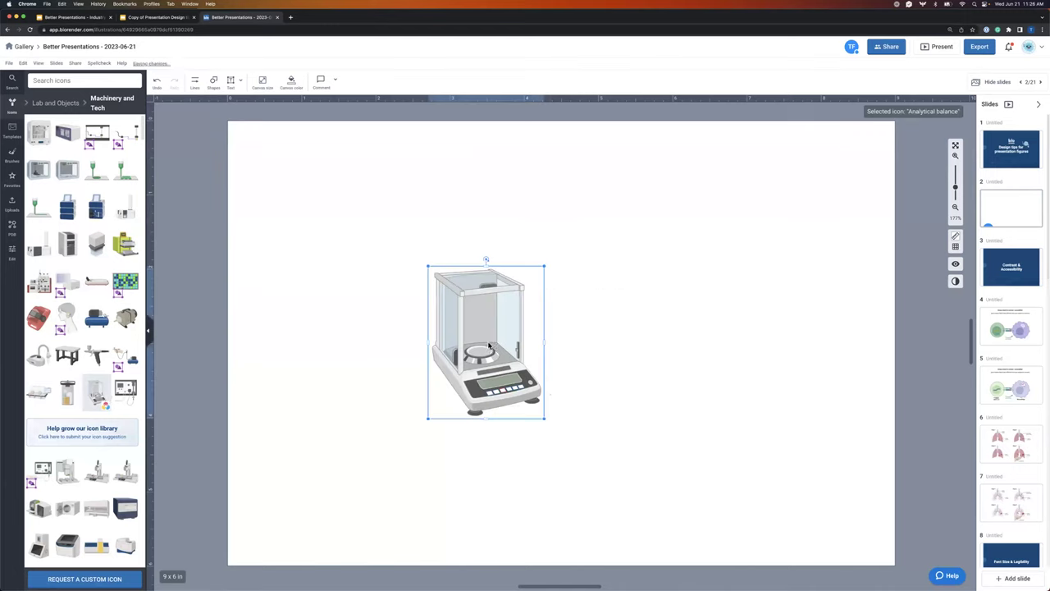
drag(544, 417, 619, 473)
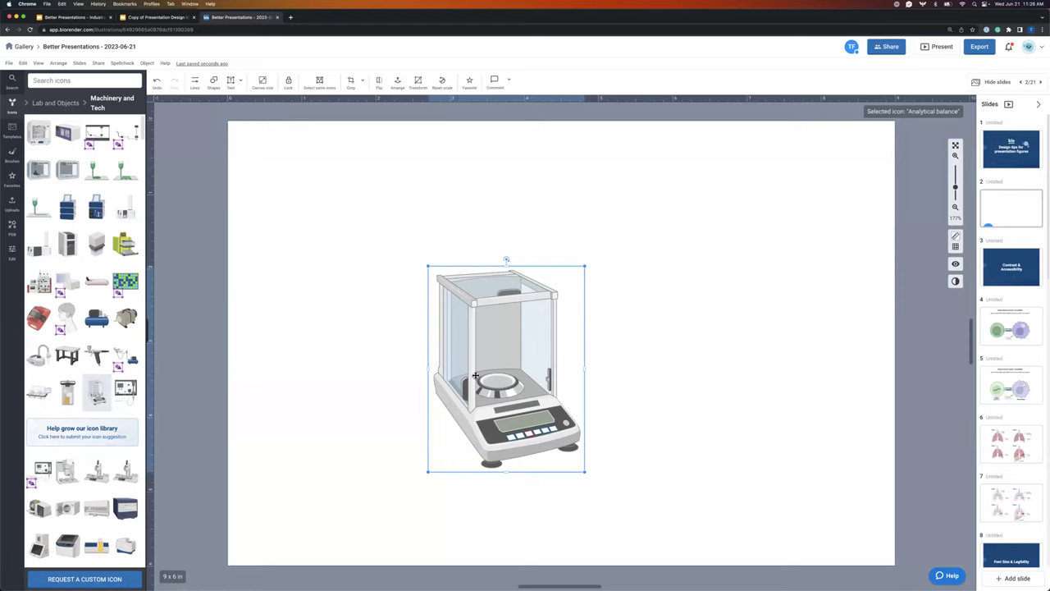
Browse more Machinery and Tech icons, then delete the analytical balance from the slide
mouse_move(107, 389)
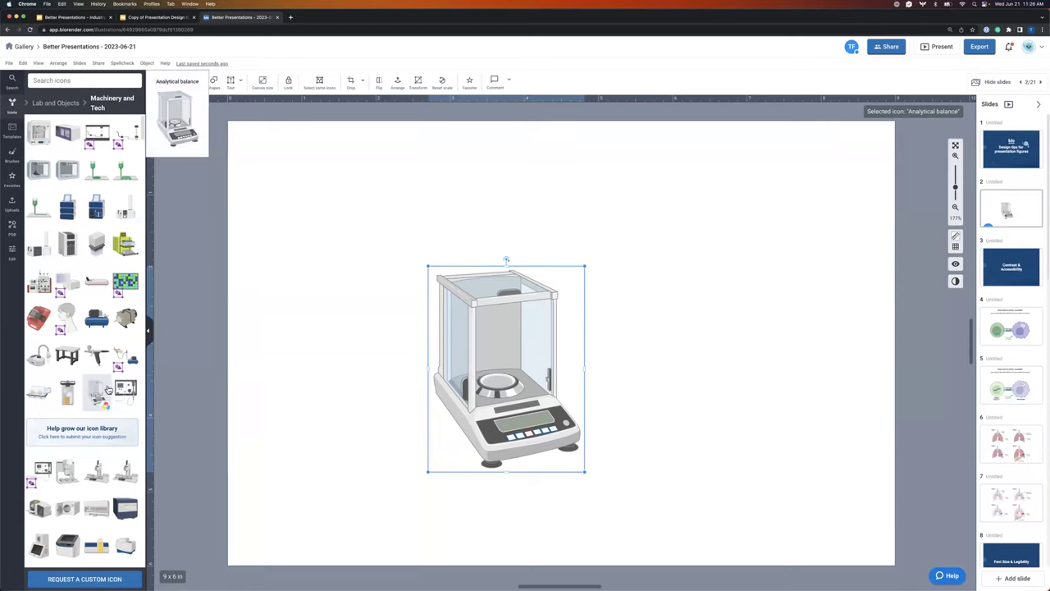
scroll(99, 378, down, 5)
mouse_move(95, 369)
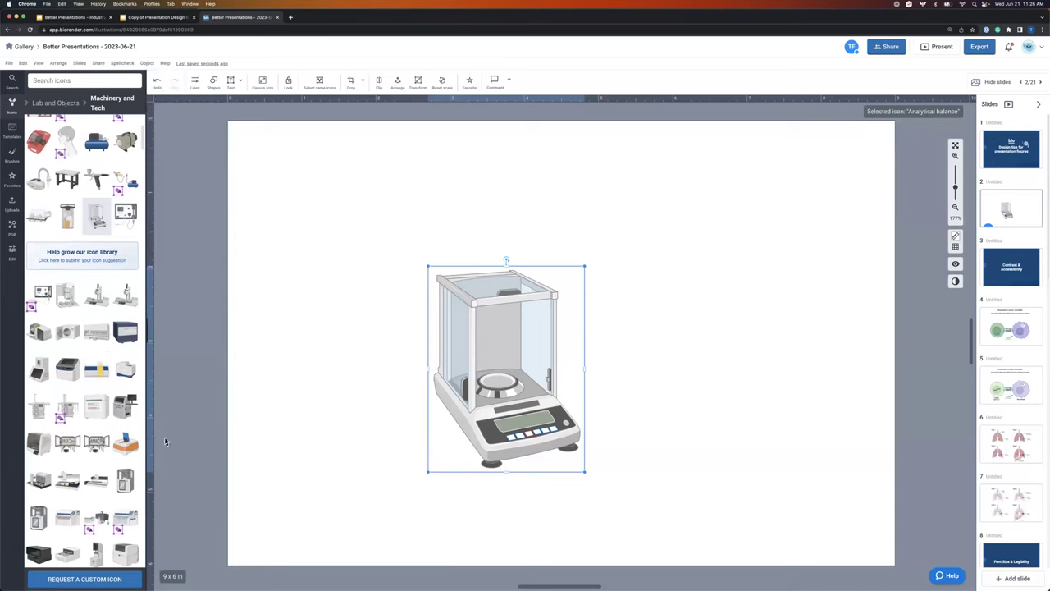
mouse_move(87, 345)
click(471, 336)
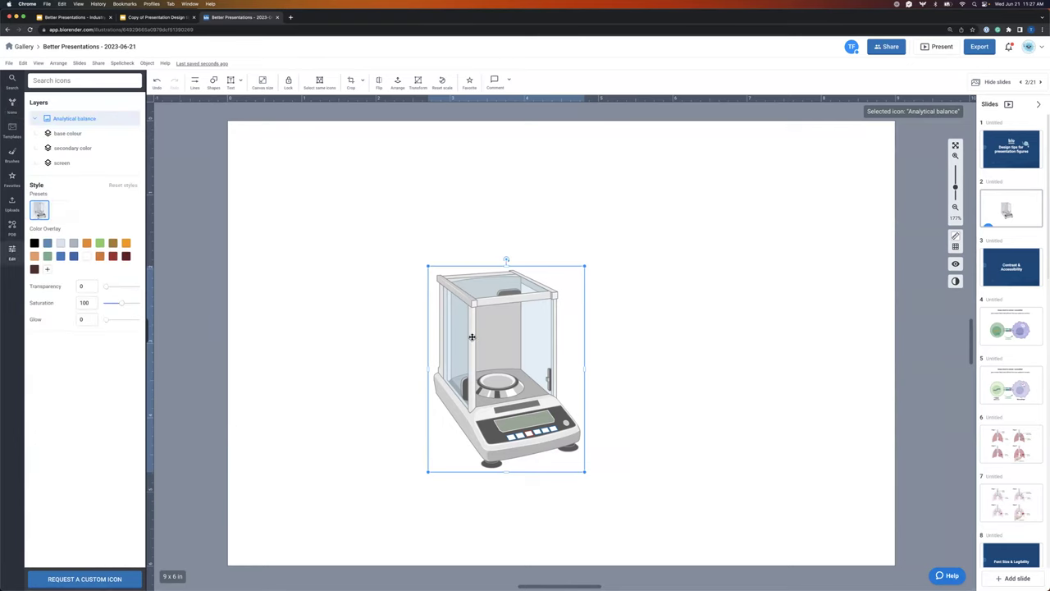
key(Delete)
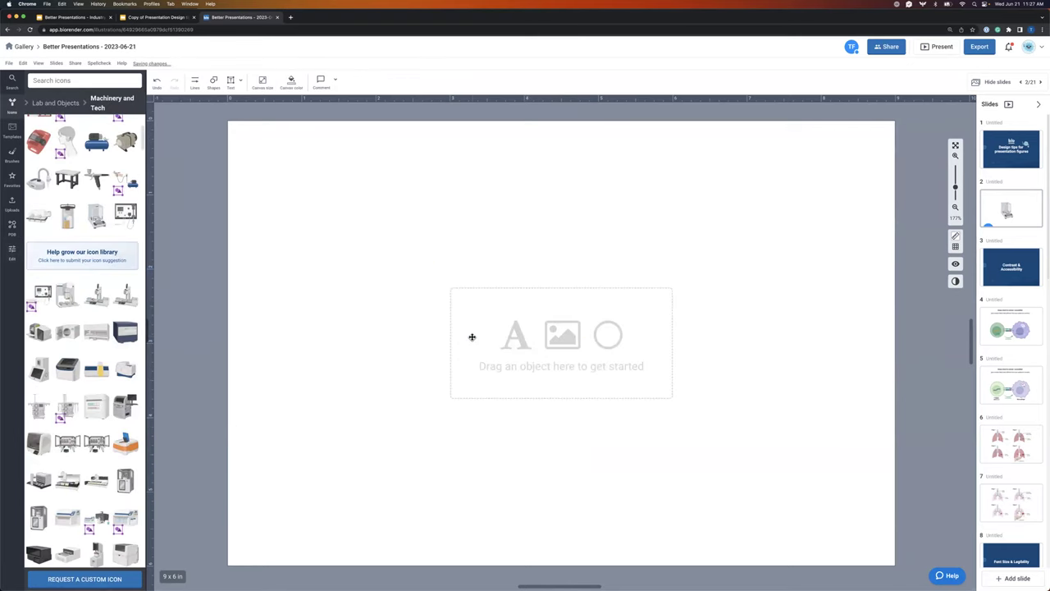
Place the Phospholipid bilayer brush (small arc) in the middle of the blank slide
click(12, 163)
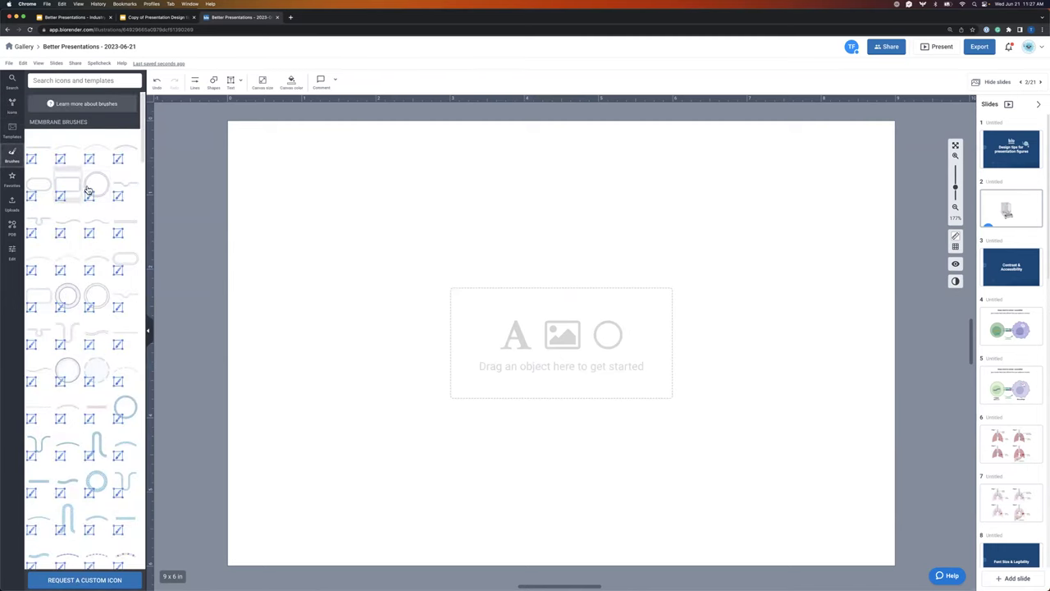
mouse_move(95, 196)
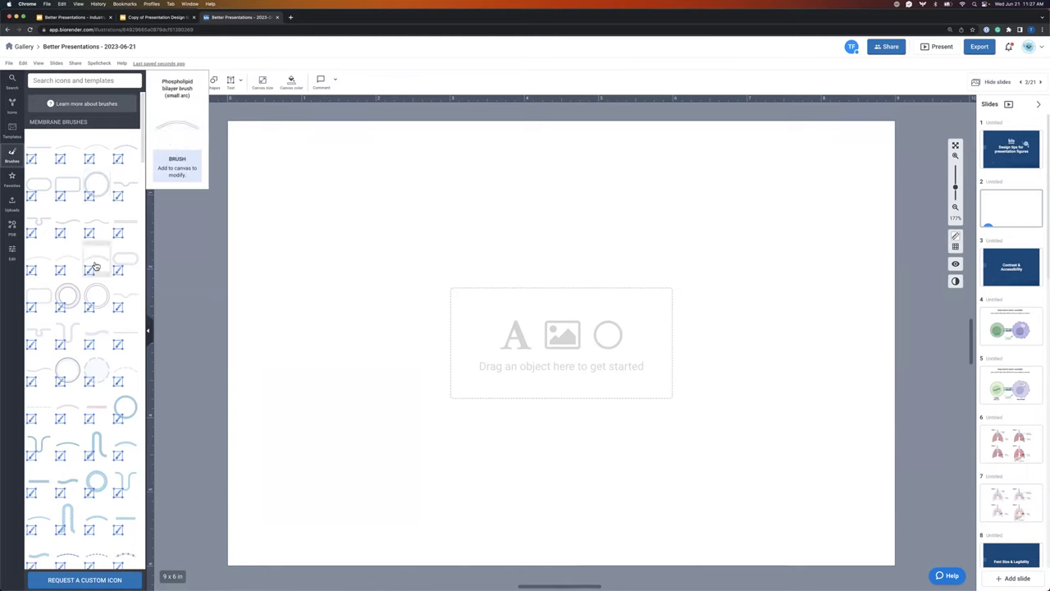
mouse_move(95, 266)
mouse_down()
mouse_move(305, 271)
mouse_move(579, 328)
mouse_up()
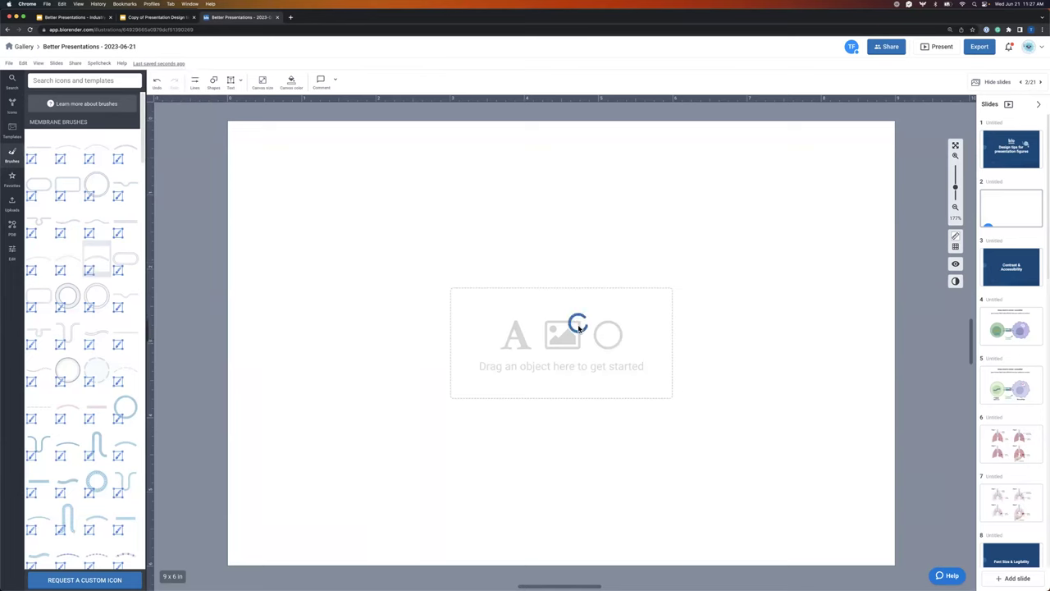
drag(621, 288, 621, 313)
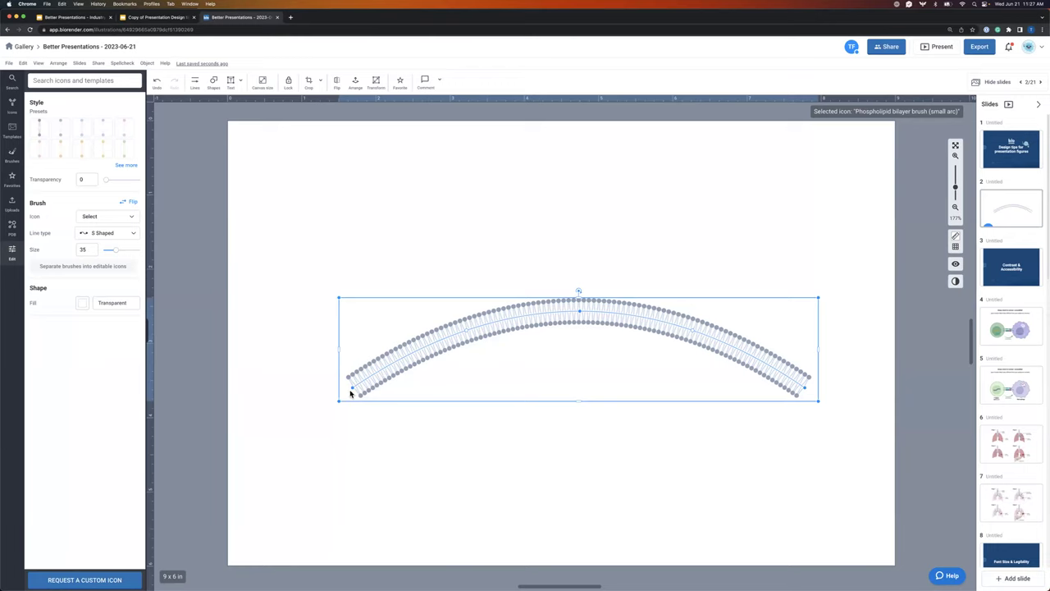
Stretch the membrane's ends past both sides of the slide and bend it into a wave with two peaks
drag(351, 386, 215, 334)
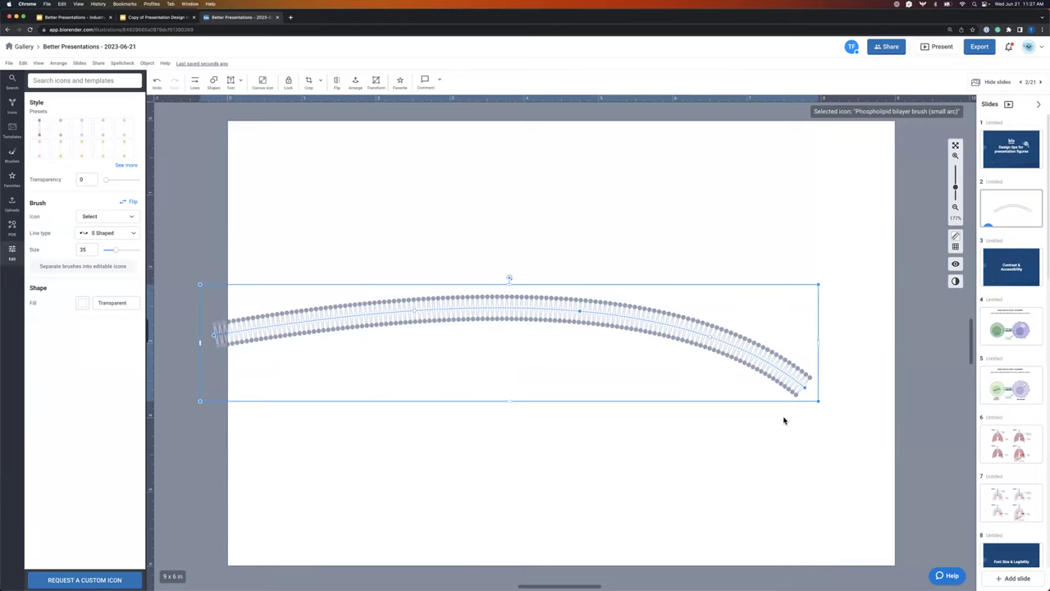
drag(804, 386, 925, 361)
drag(578, 308, 586, 203)
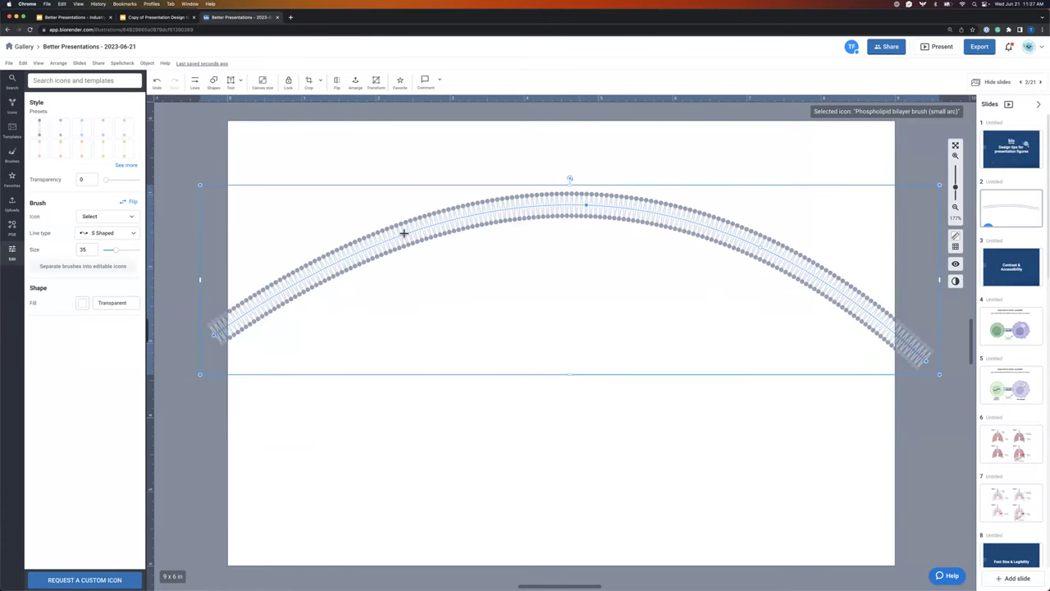
drag(404, 233, 422, 417)
drag(721, 238, 682, 426)
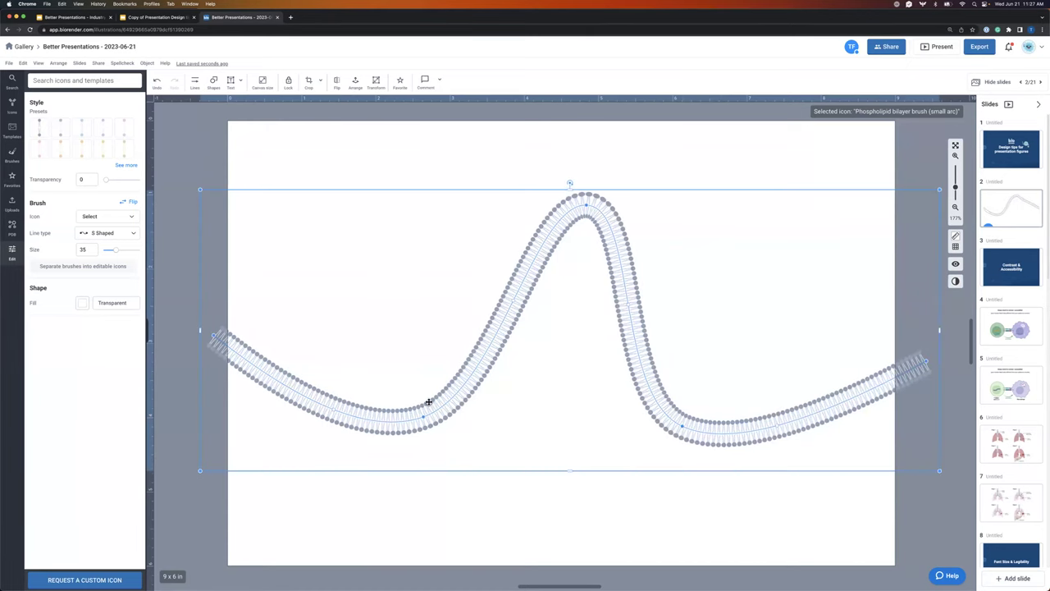
drag(331, 408, 329, 200)
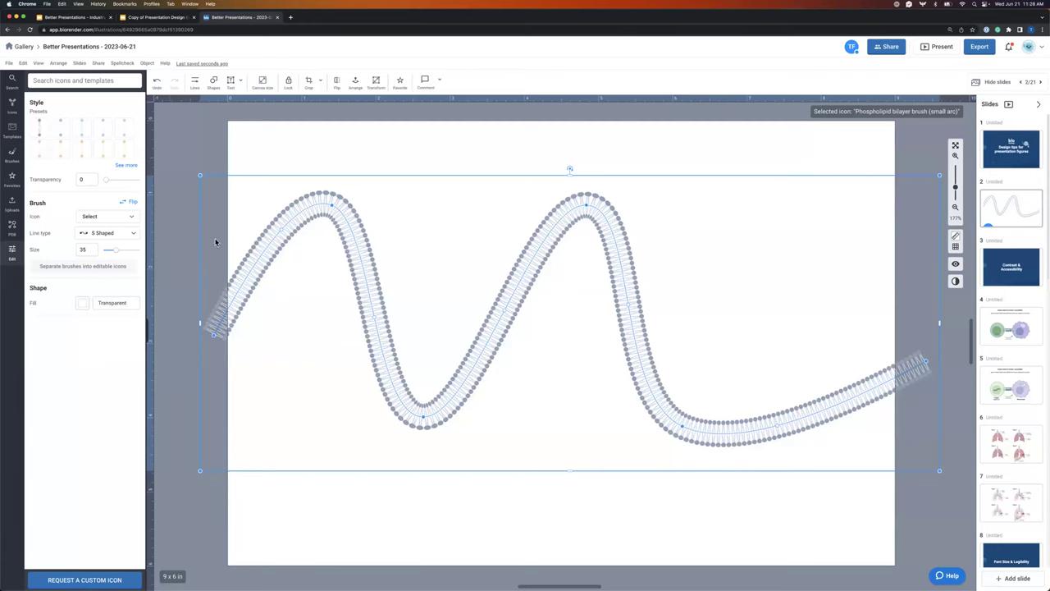
Separate the membrane brush into editable icons and enter the resulting group to edit individual pieces
click(83, 267)
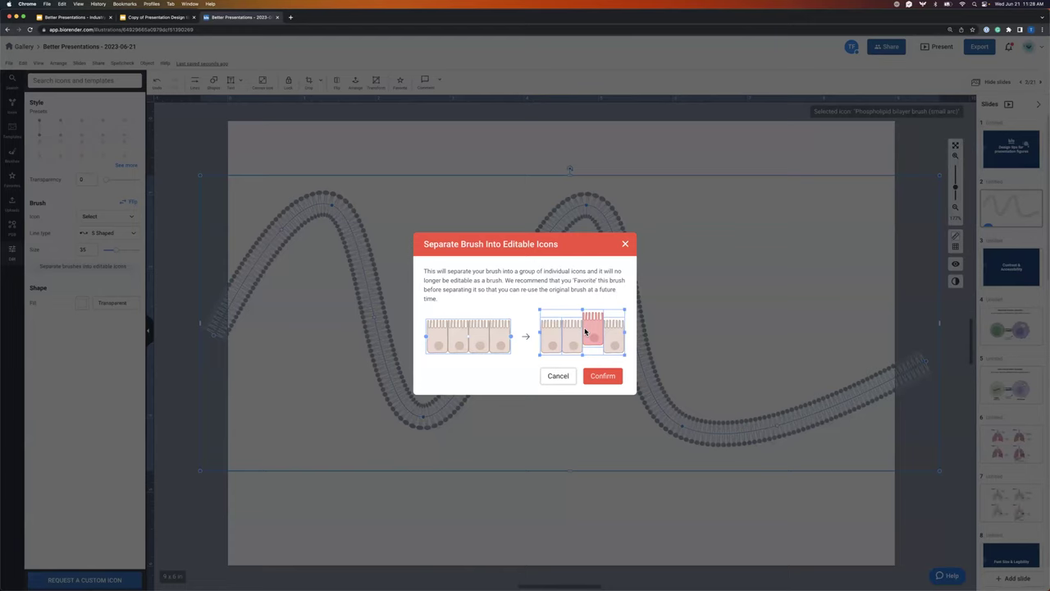
click(603, 375)
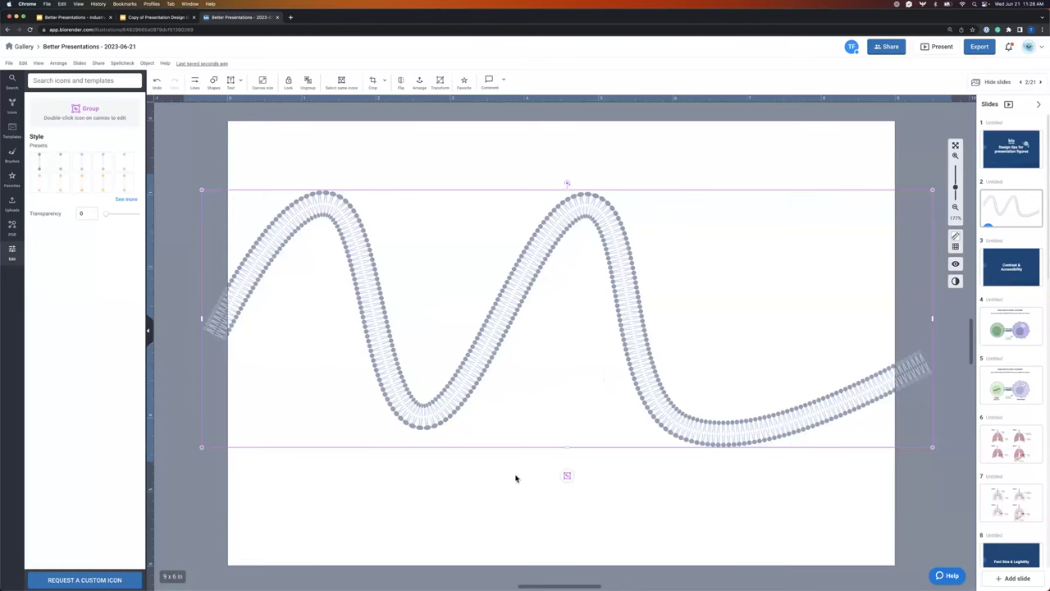
double_click(499, 309)
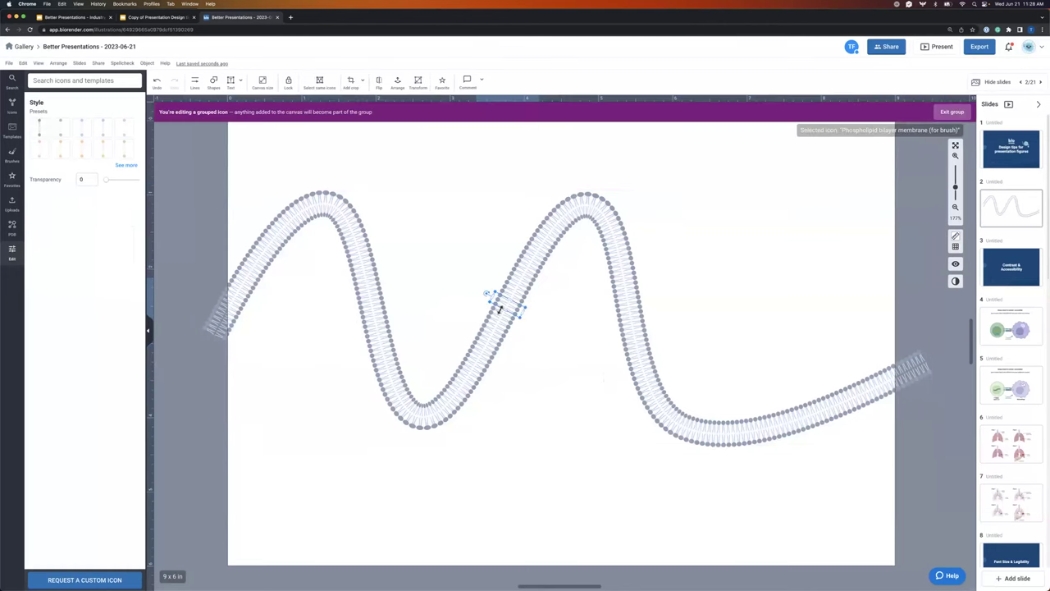
Recolor the phospholipids around the membrane's second peak with a dark grey preset style
drag(544, 175, 633, 240)
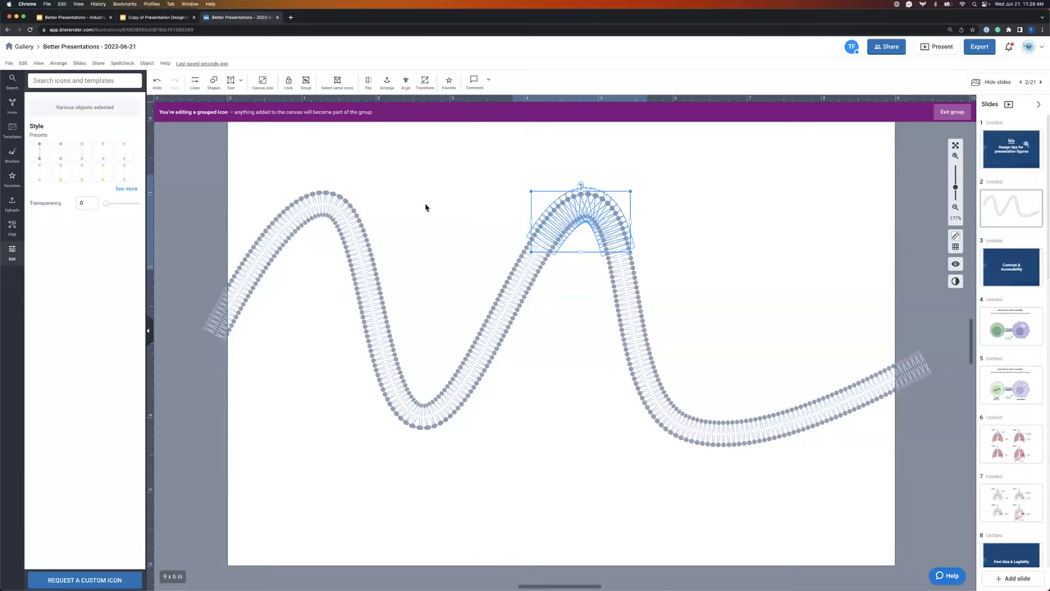
click(115, 178)
click(42, 157)
click(130, 191)
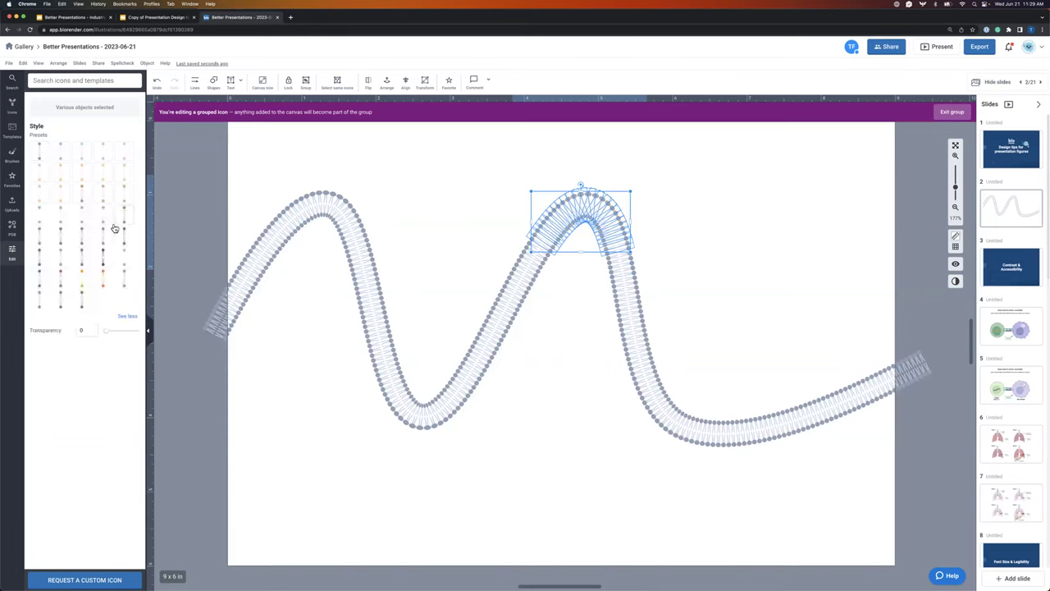
click(101, 266)
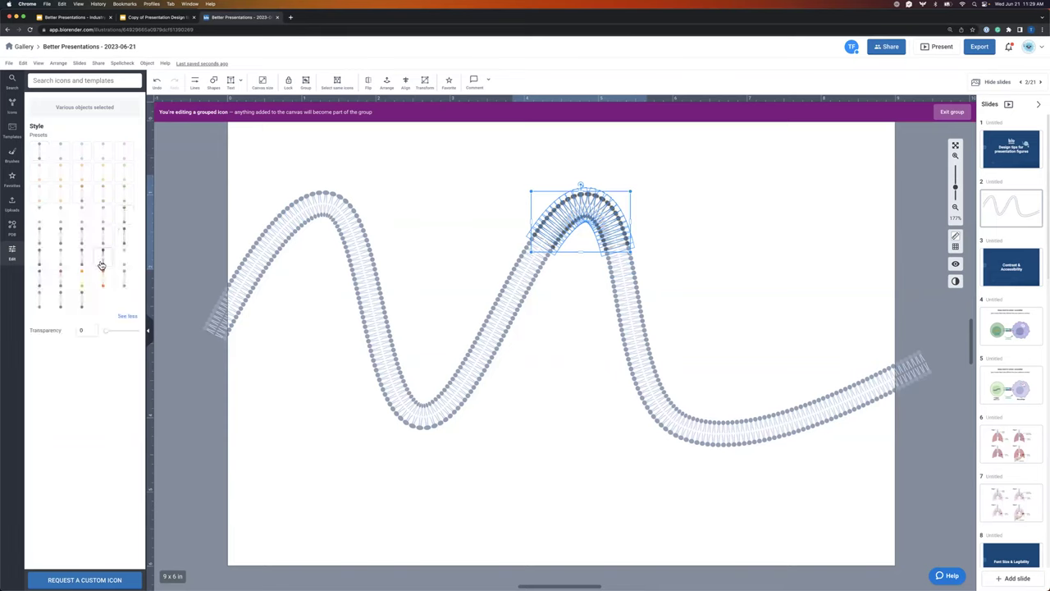
click(441, 500)
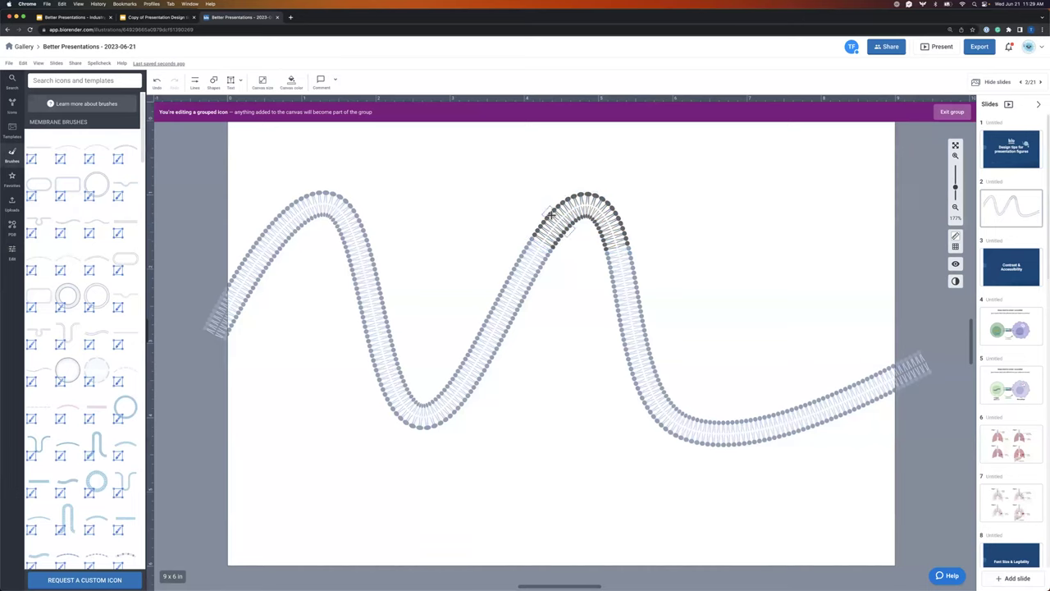
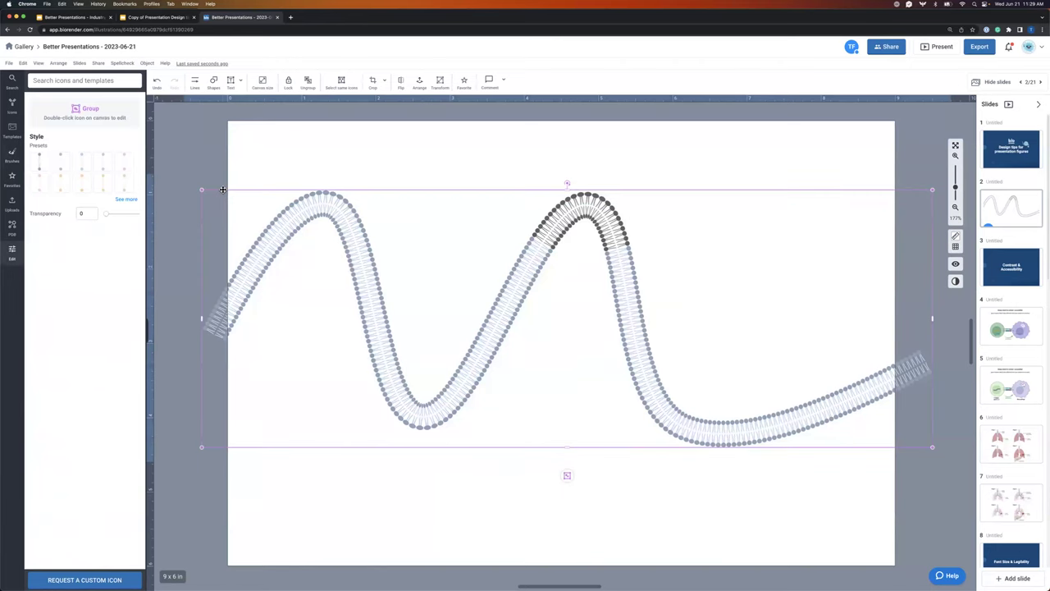
Delete the whole membrane group from the slide
key(Delete)
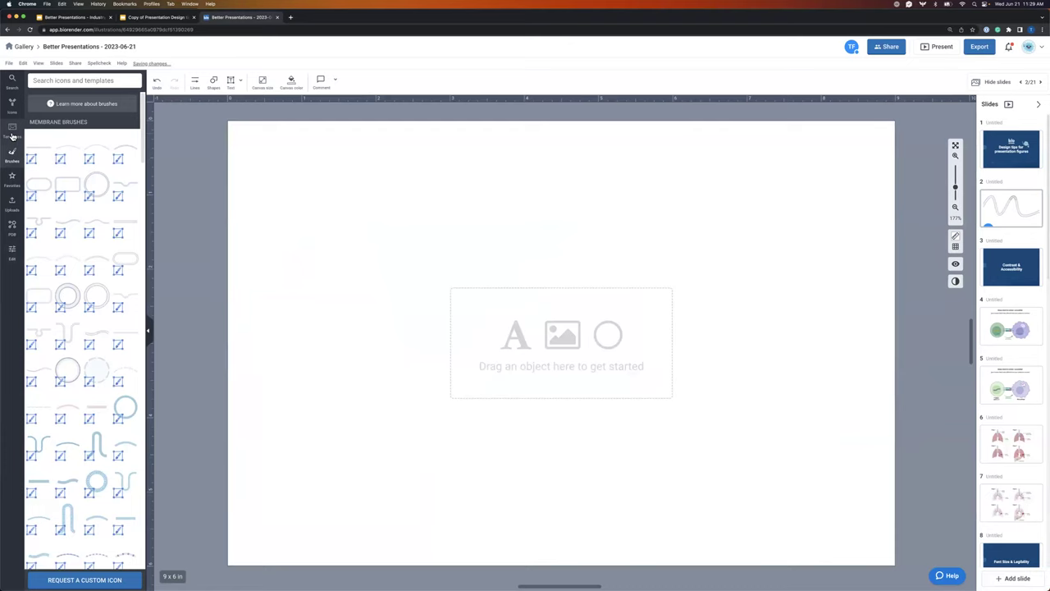
Preview several Pathways templates and replace the blank canvas with the Vitamin D Deficiency Impacts Immunity in the Gut template
click(13, 134)
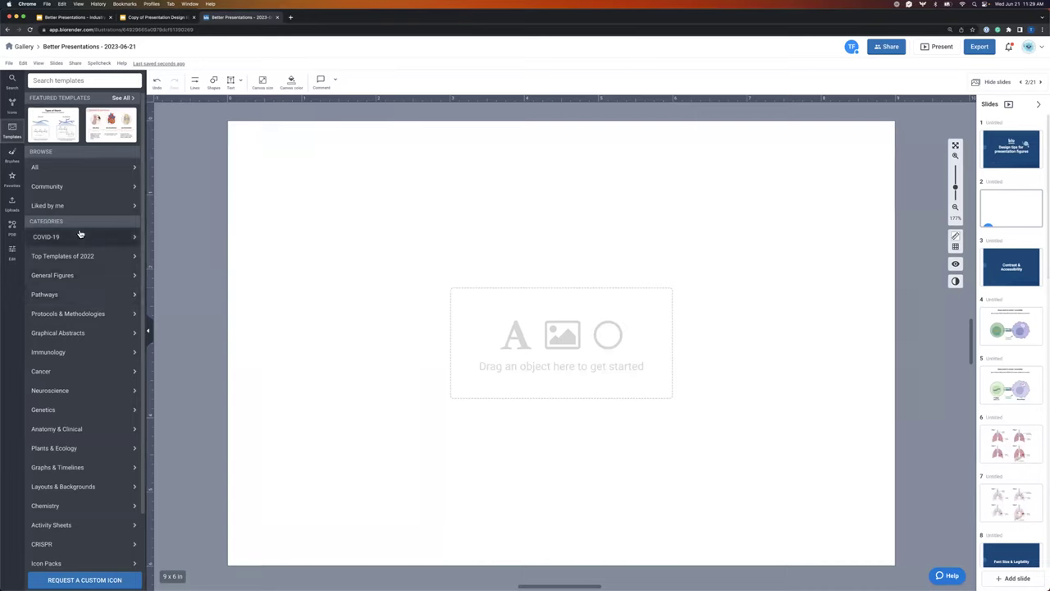
click(73, 297)
mouse_move(51, 140)
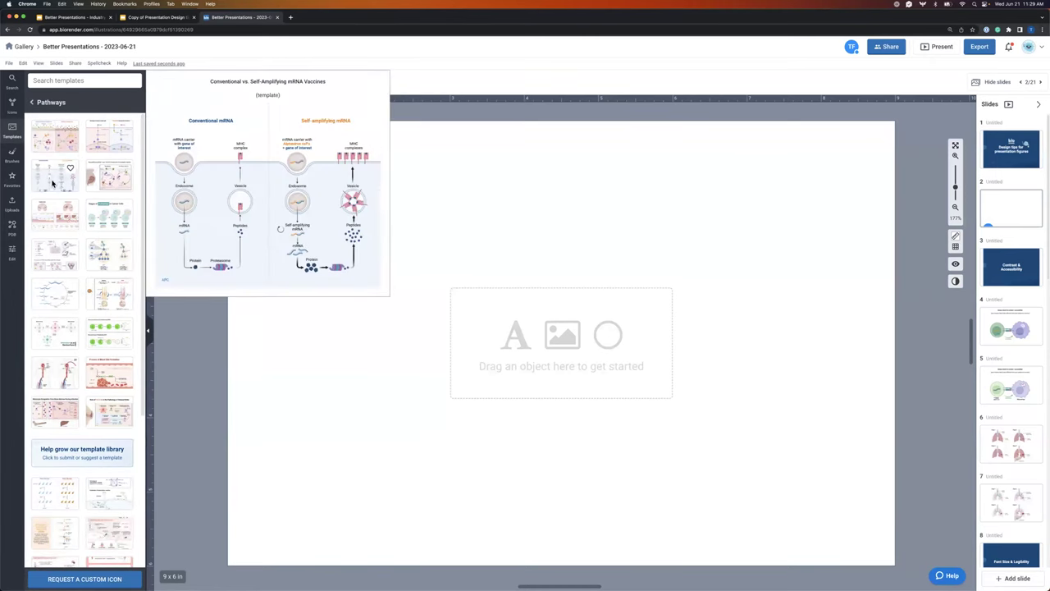
mouse_move(92, 184)
mouse_move(91, 228)
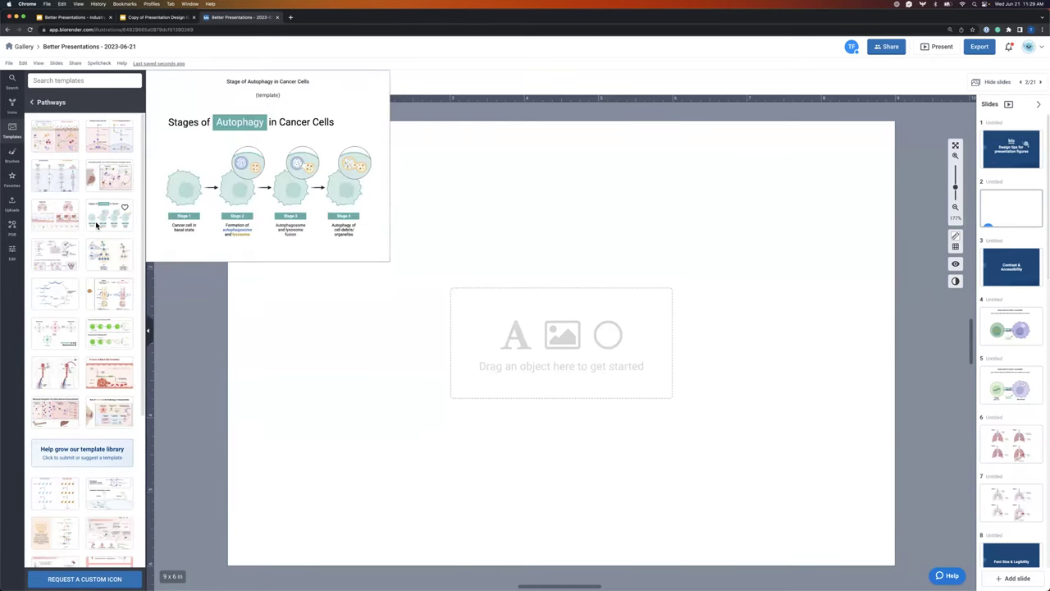
mouse_move(51, 263)
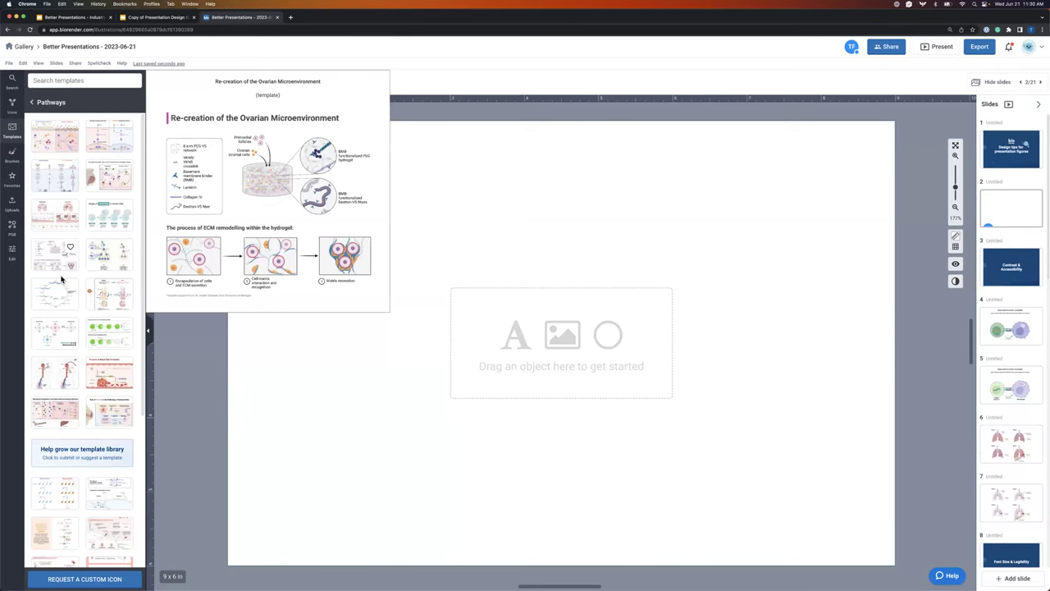
mouse_move(95, 303)
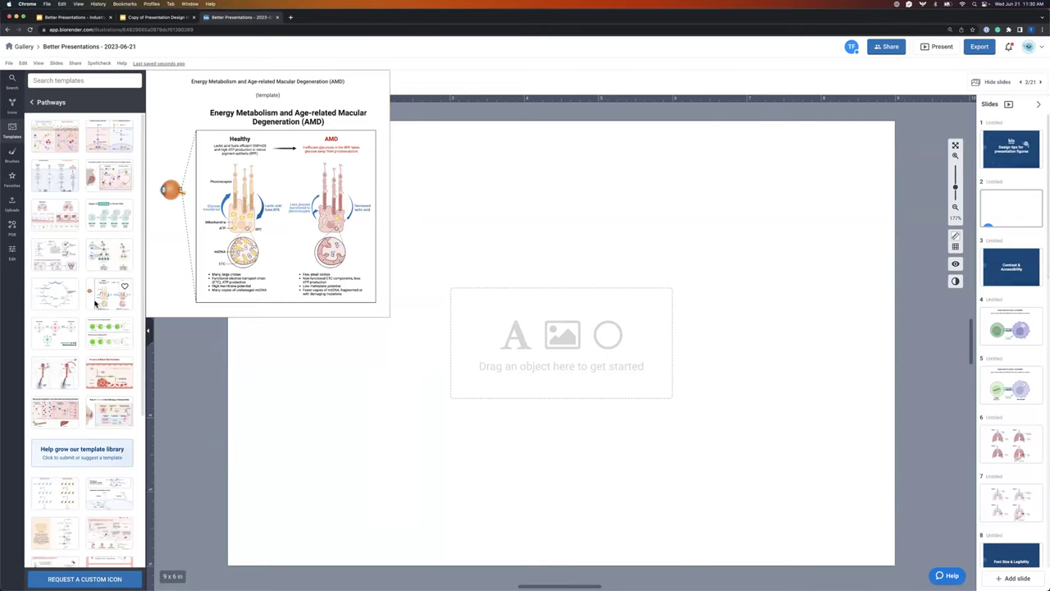
mouse_move(105, 345)
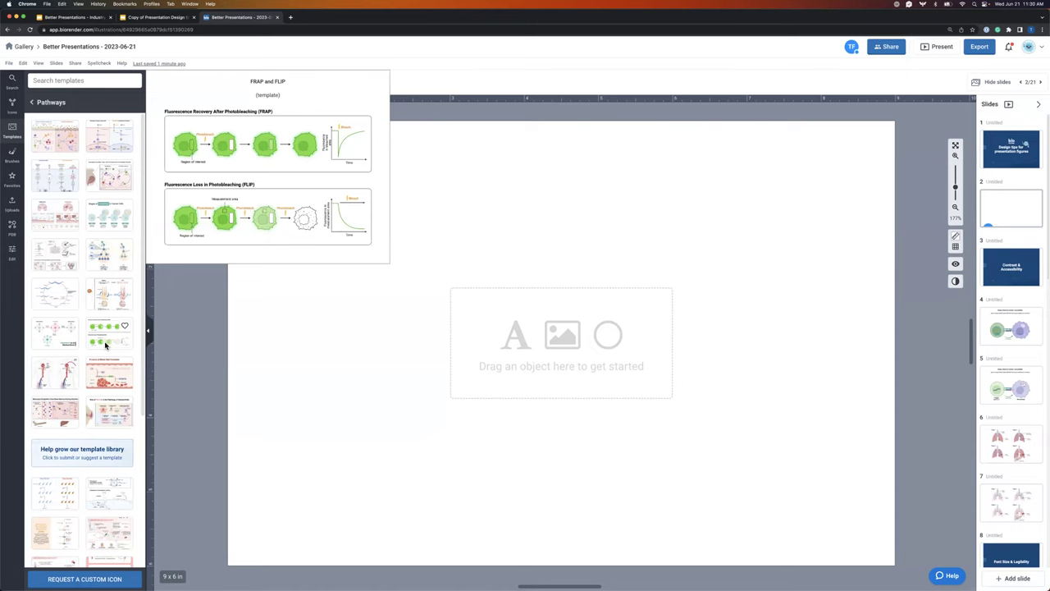
click(57, 147)
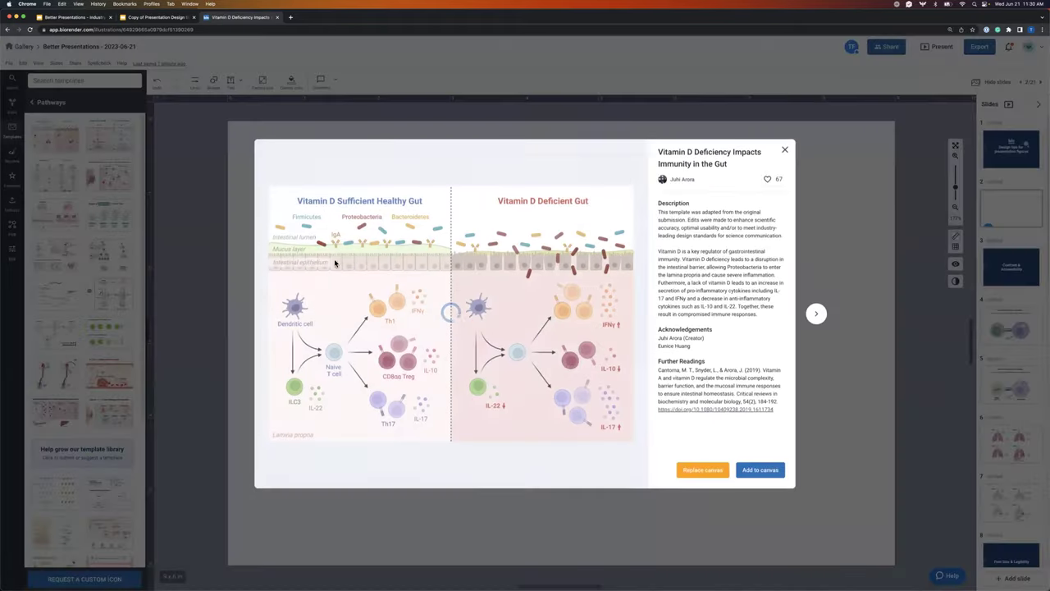
click(705, 473)
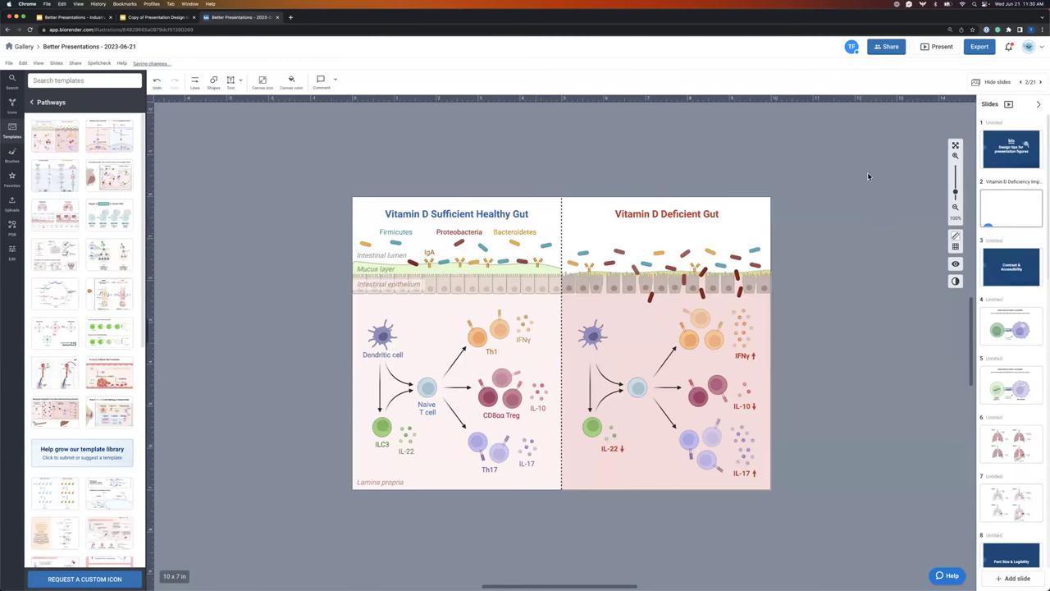
Delete the Firmicutes and Proteobacteria labels and all contents of the Vitamin D Deficient Gut half of the figure
click(955, 155)
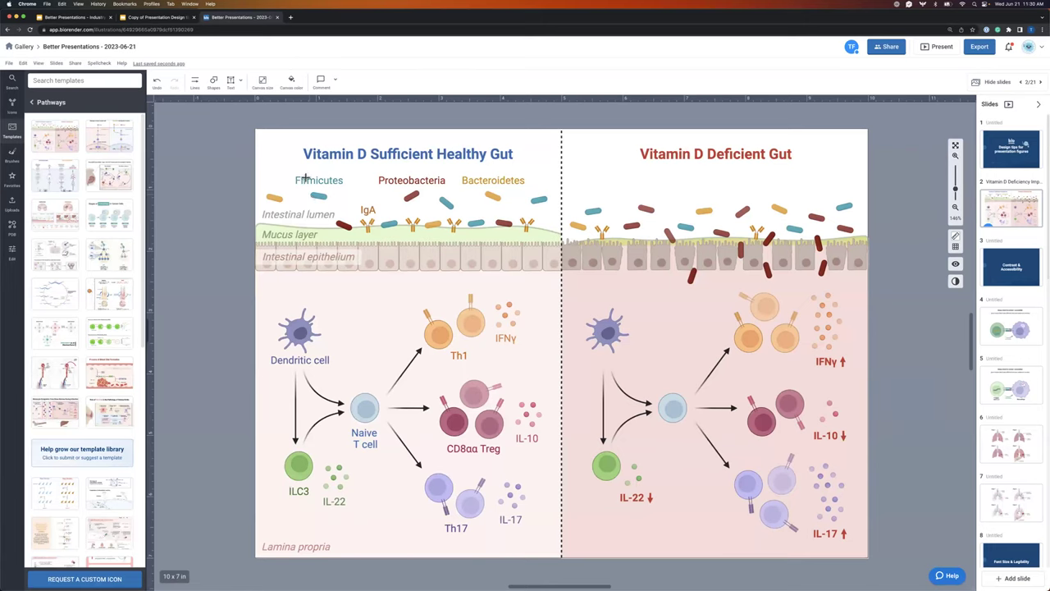
click(306, 177)
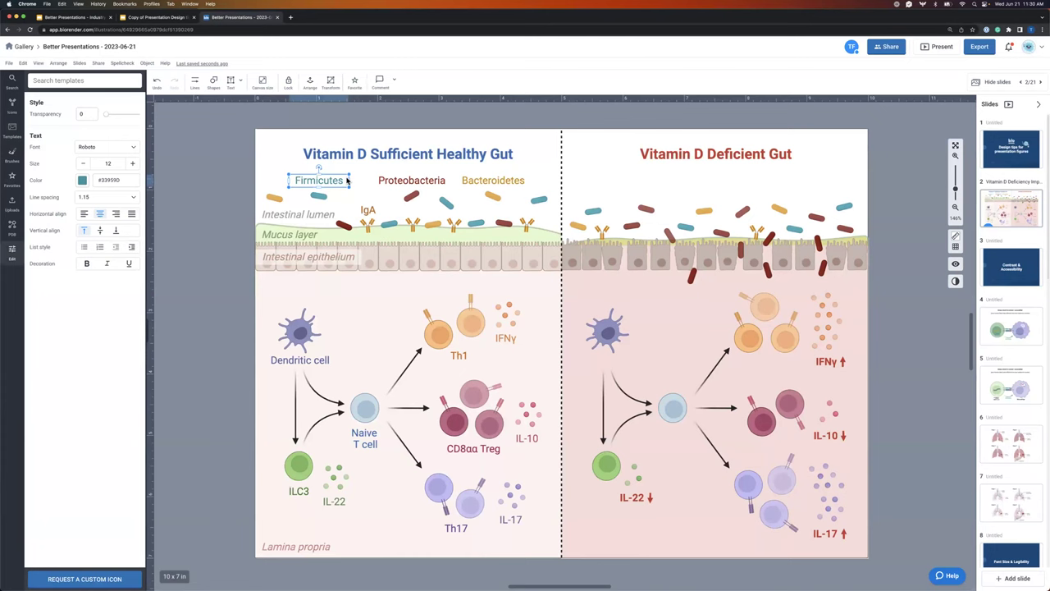
key(Delete)
click(402, 183)
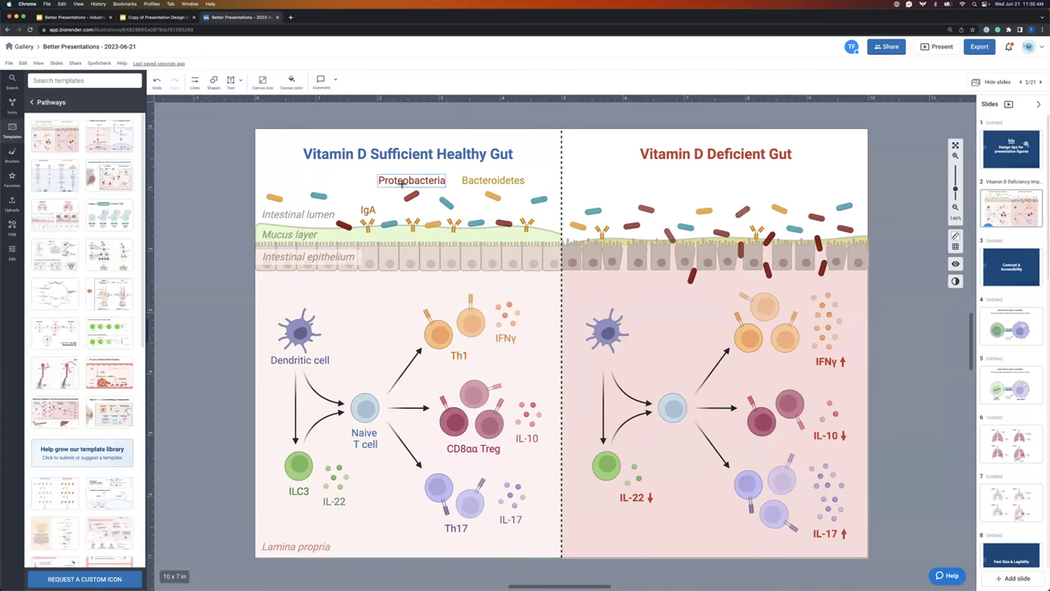
key(Delete)
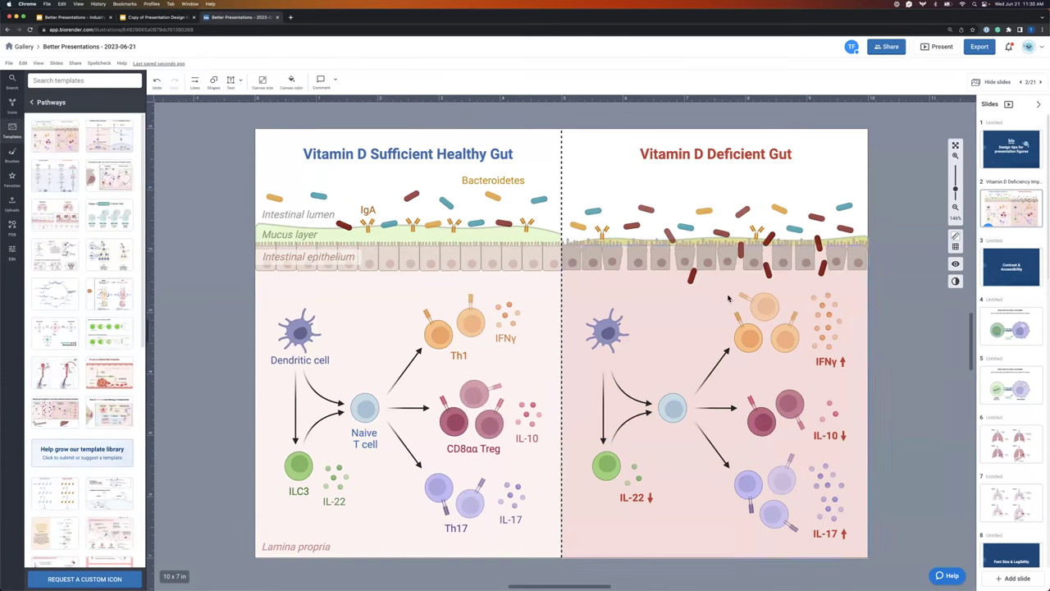
drag(589, 123, 868, 576)
key(Delete)
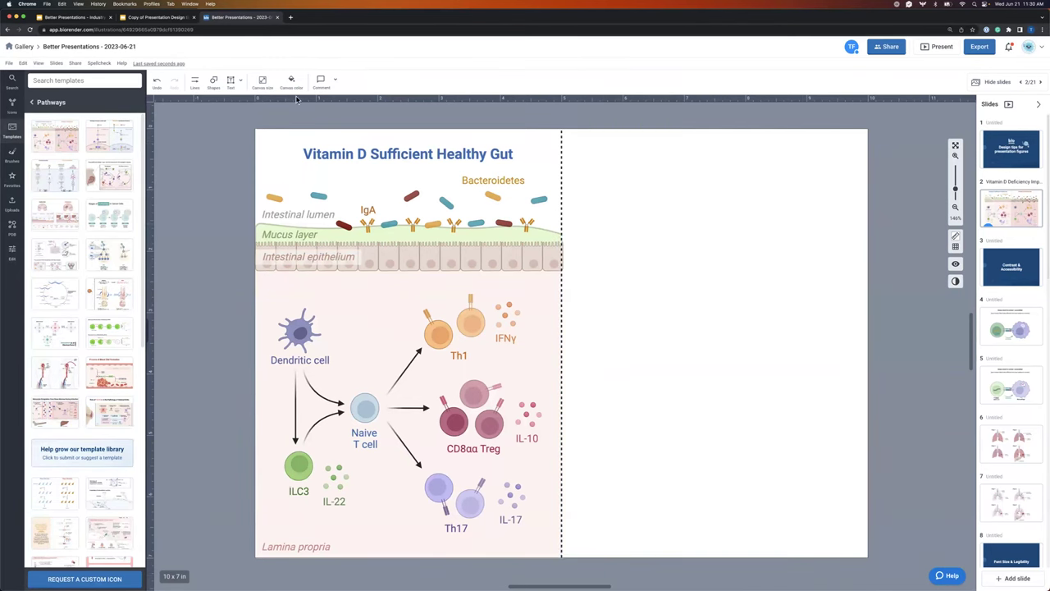
Crop the canvas width to 5 in so it ends at the dashed divider beside the healthy gut figure
click(261, 82)
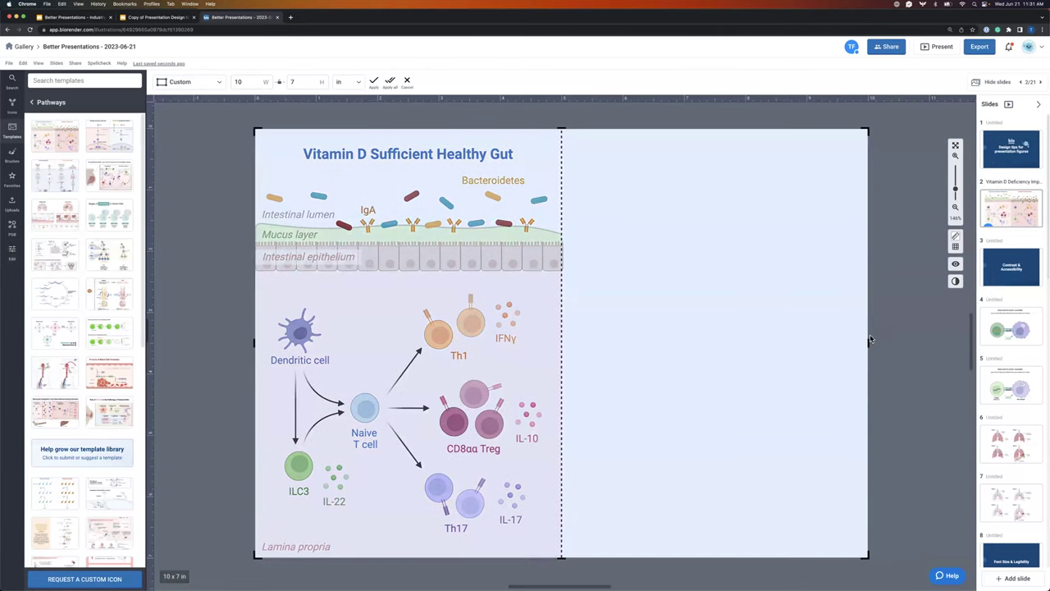
drag(868, 342, 561, 343)
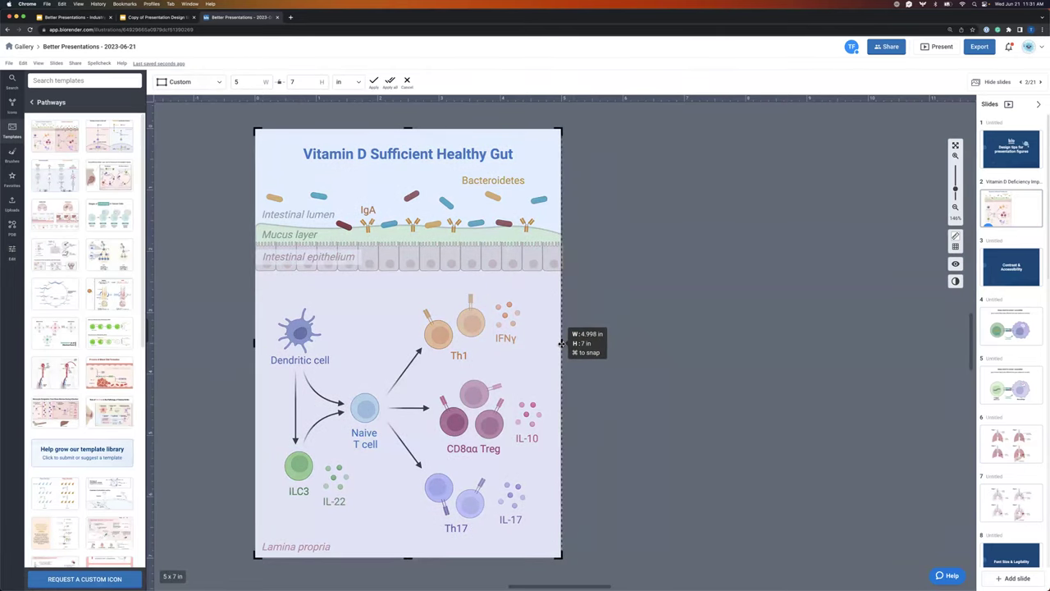
click(374, 82)
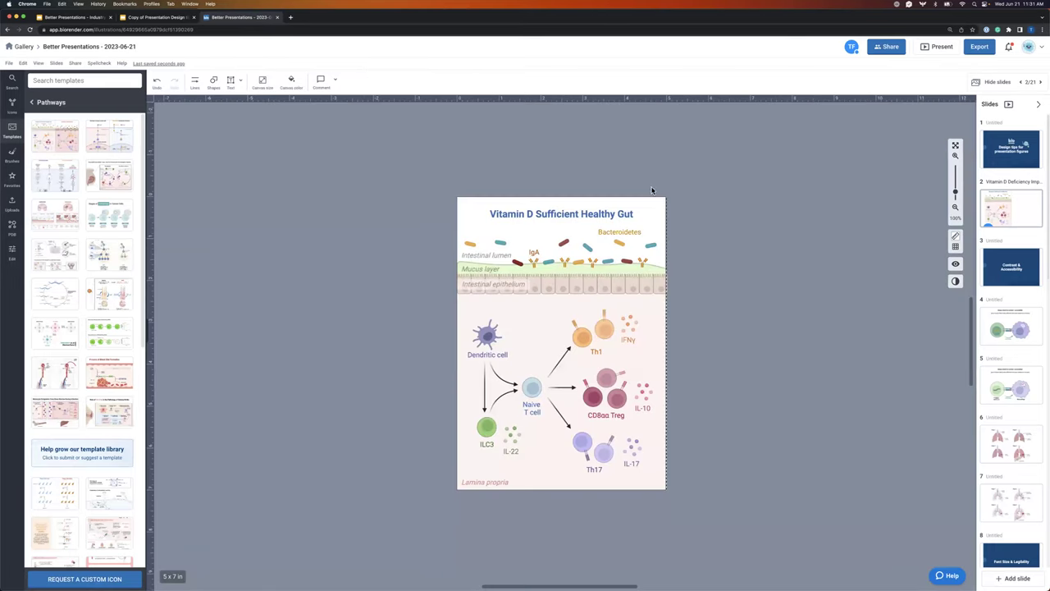
Move the dendritic cell icon up away from its label and shift the two orange Th1 cells slightly up and left
click(955, 156)
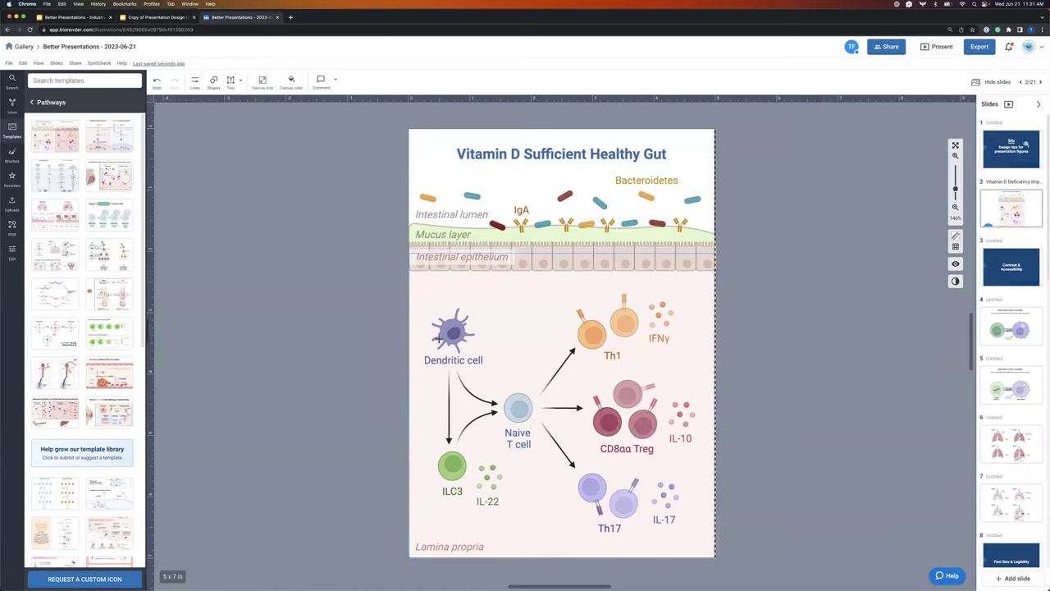
drag(452, 331, 461, 304)
drag(592, 330, 619, 312)
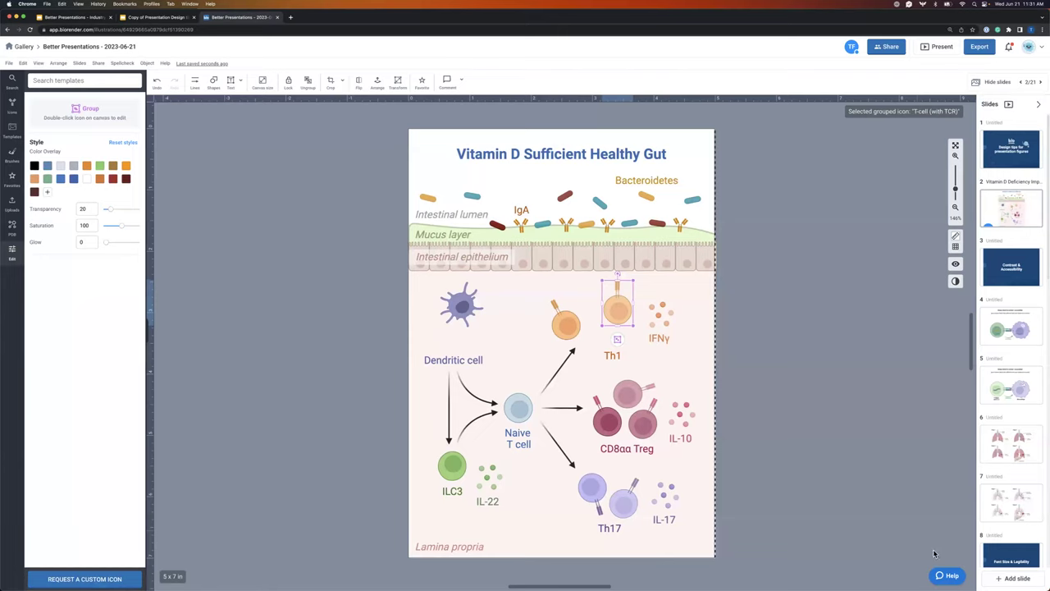
Review the help article on citing BioRender, covering original figures, adapted templates and templates reused as-is, and close it
click(943, 575)
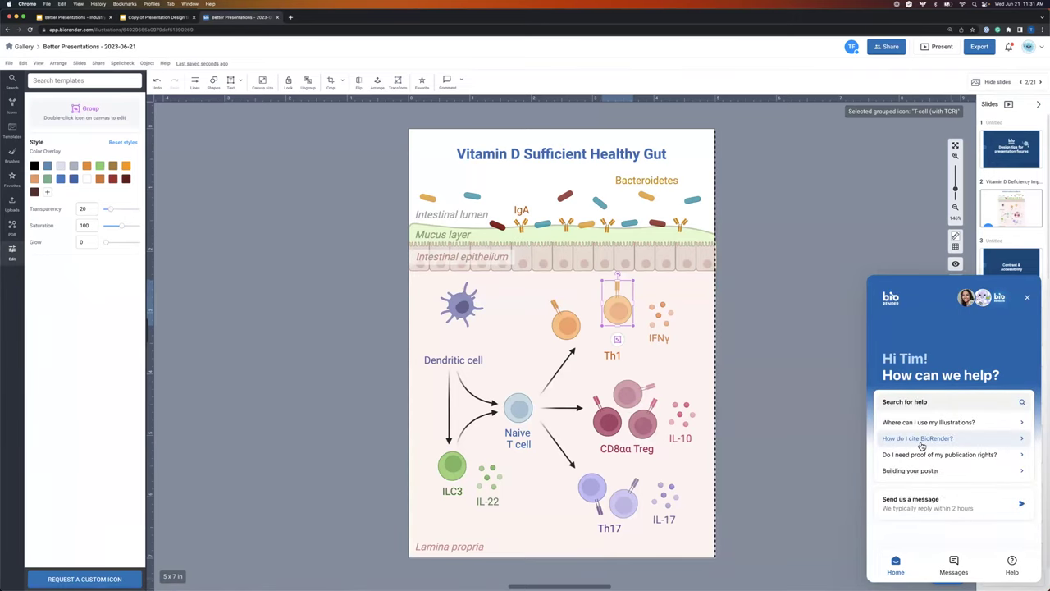
click(933, 443)
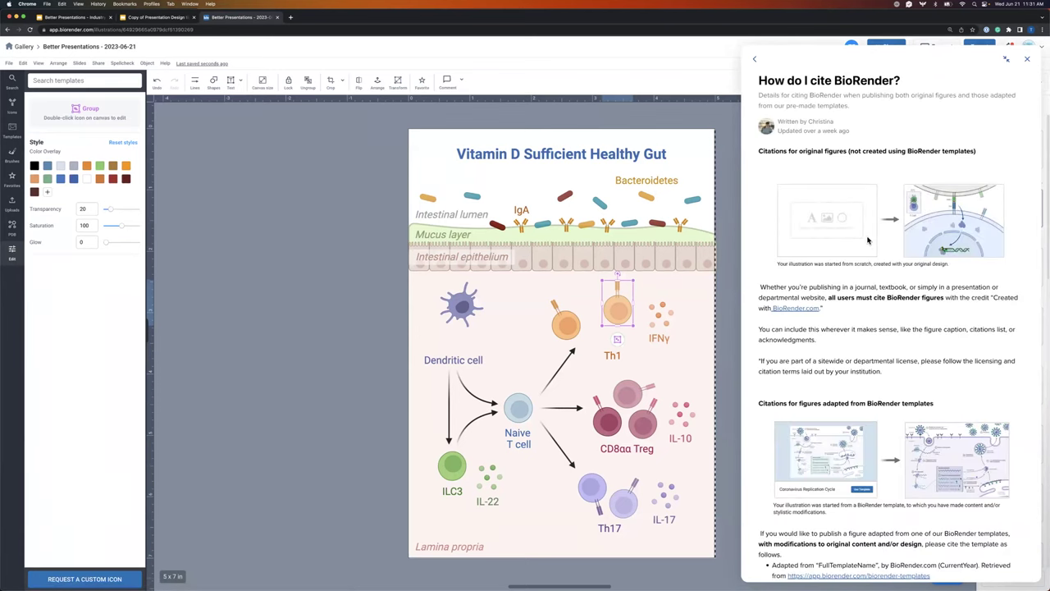
scroll(868, 240, down, 3)
scroll(868, 241, up, 2)
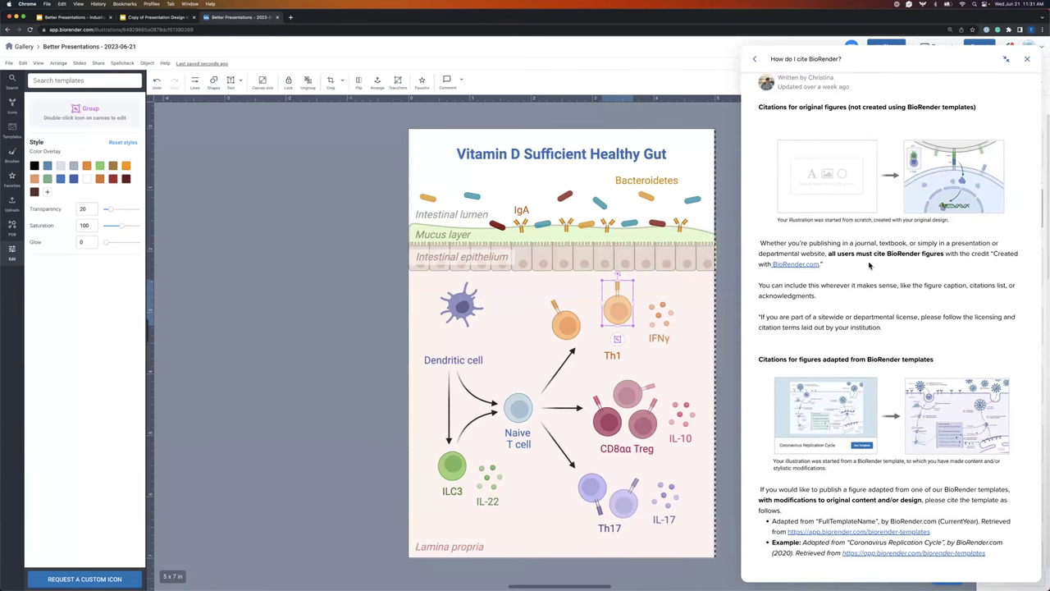
scroll(873, 373, down, 10)
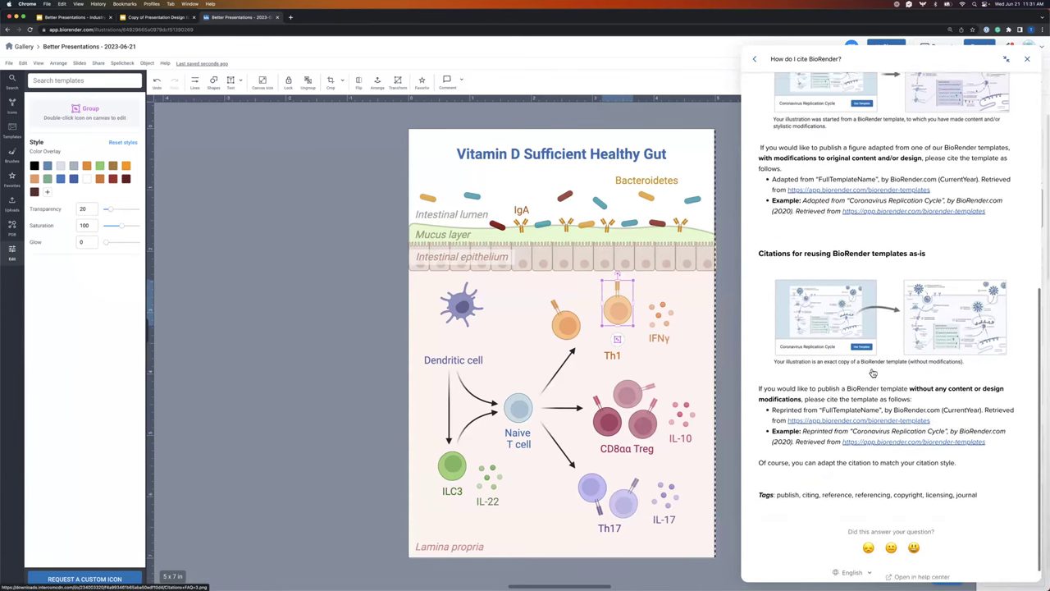
scroll(862, 304, up, 5)
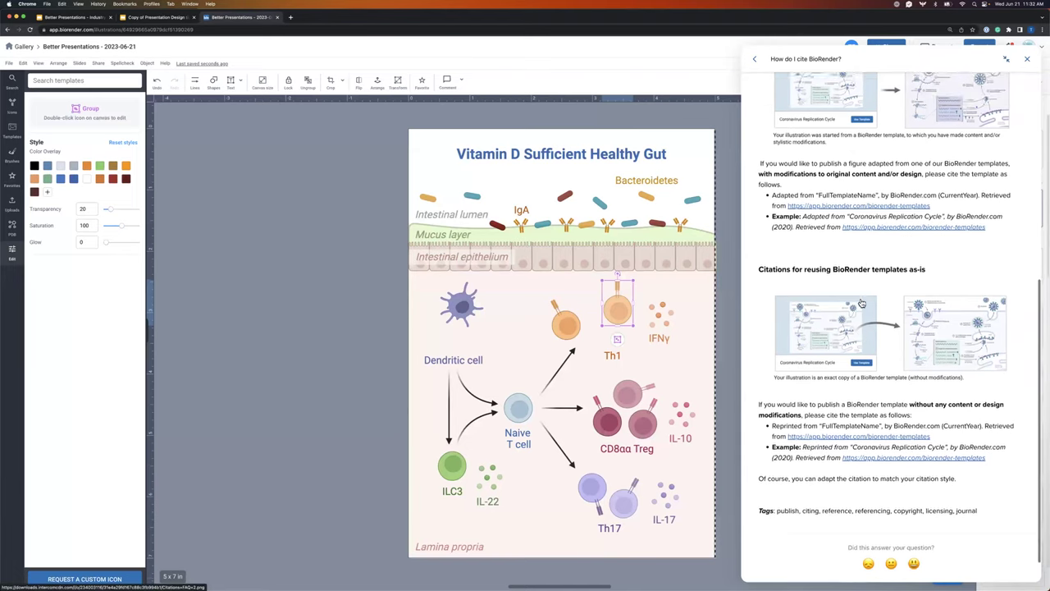
scroll(861, 304, up, 3)
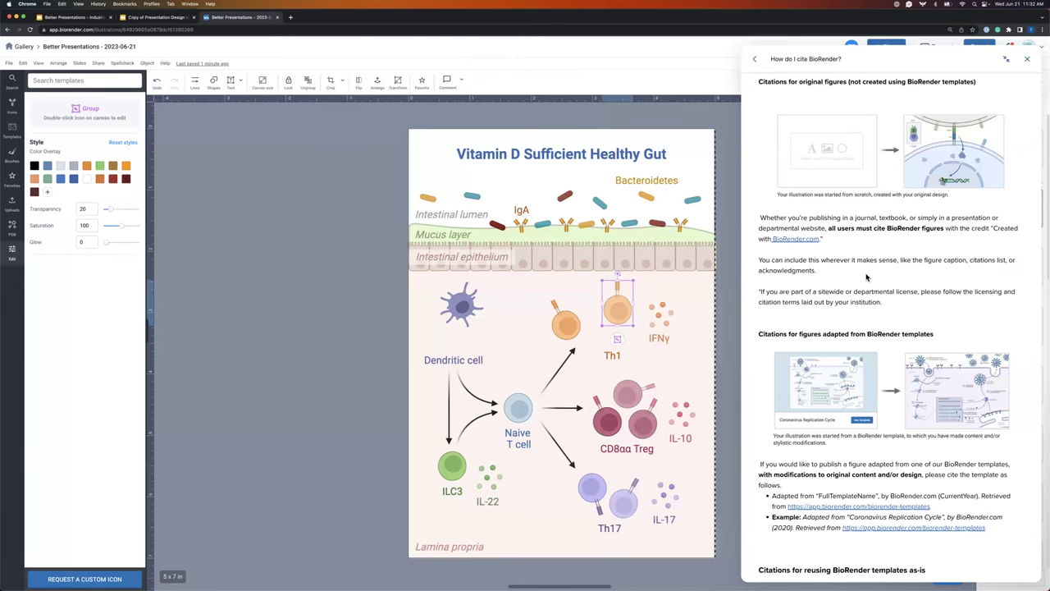
click(1027, 61)
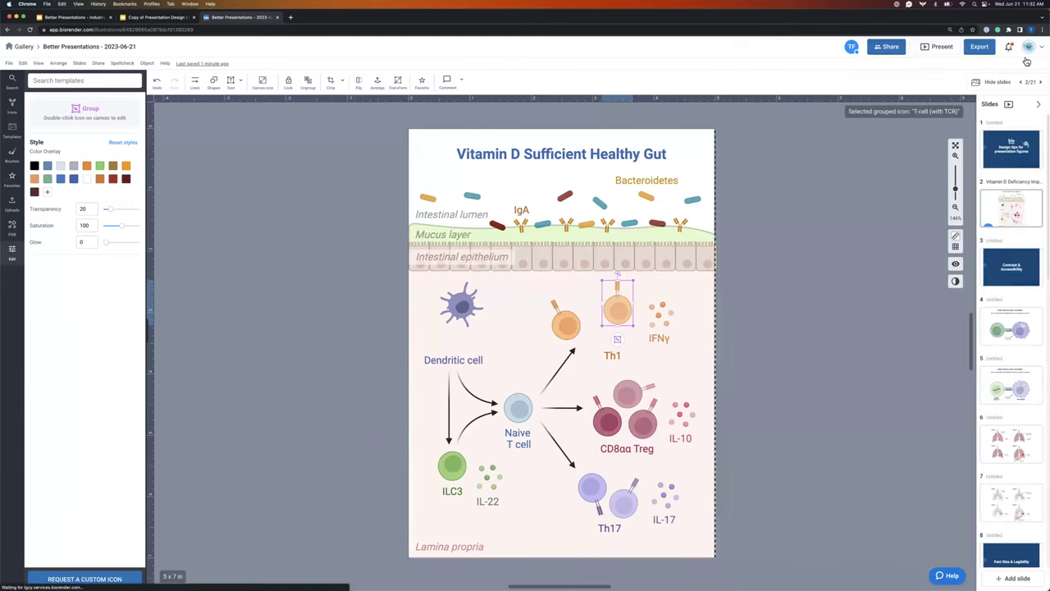
Show the Contrast & Accessibility title slide enlarged and centred in the workspace
click(1011, 272)
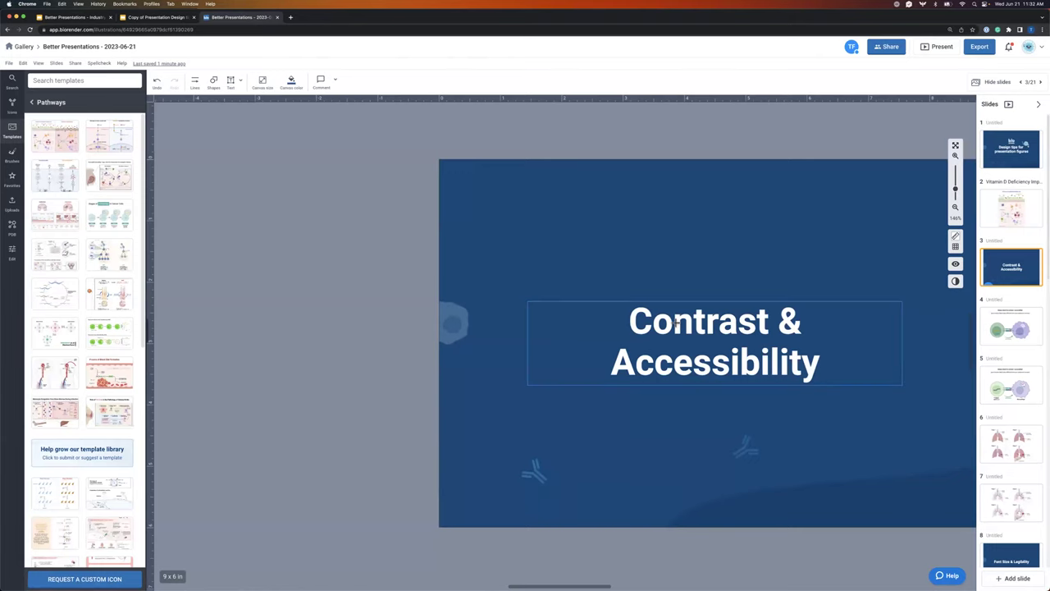
scroll(674, 323, right, 3)
scroll(675, 323, right, 2)
scroll(675, 323, up, 2)
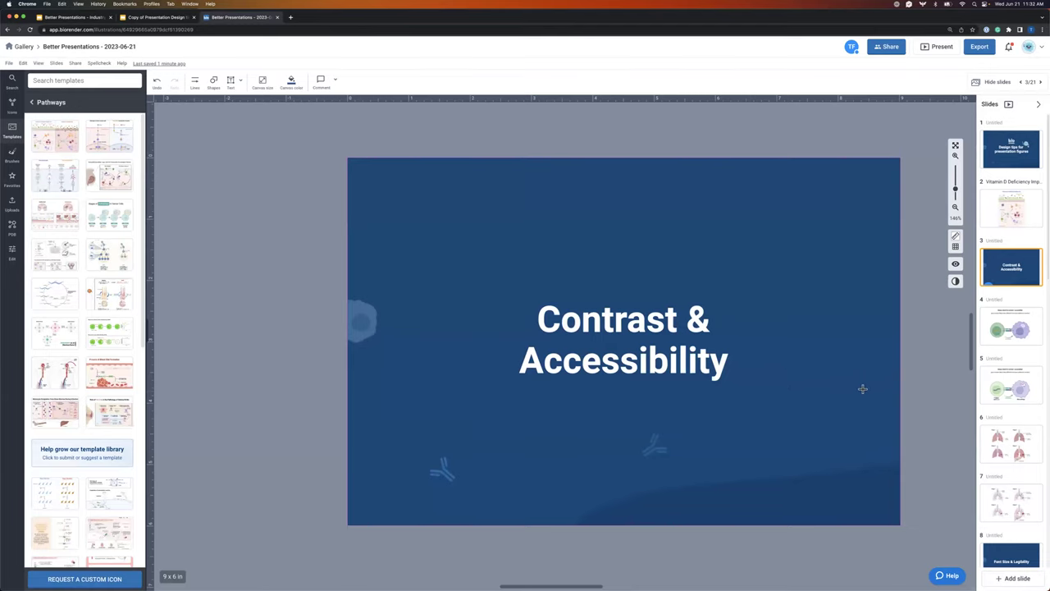
click(956, 157)
scroll(868, 267, up, 3)
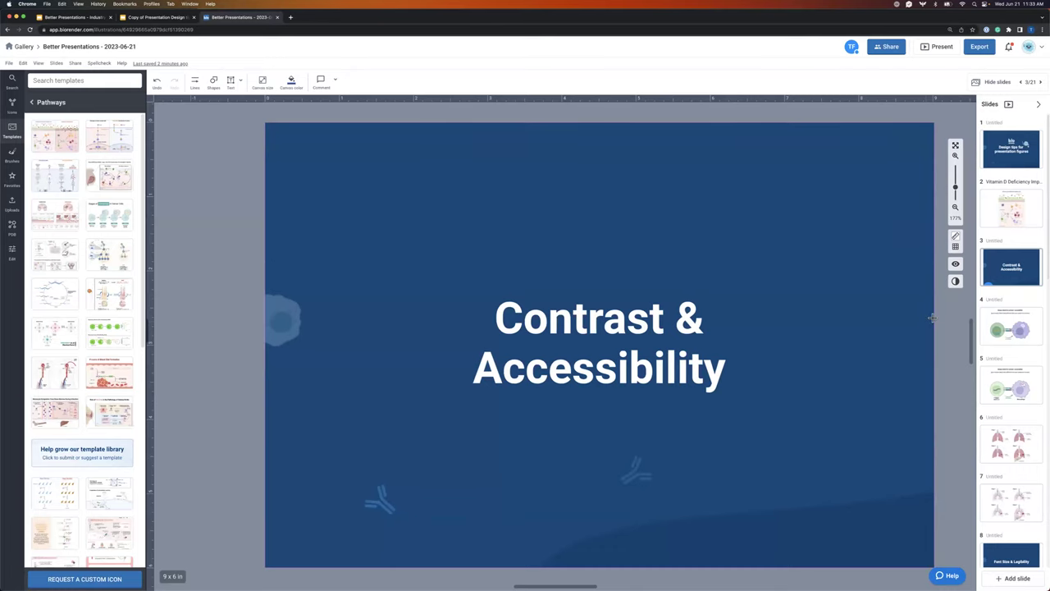
Compare the T helper cell and macrophage figure on slide 4 in grayscale and in colour to check label contrast
click(1009, 338)
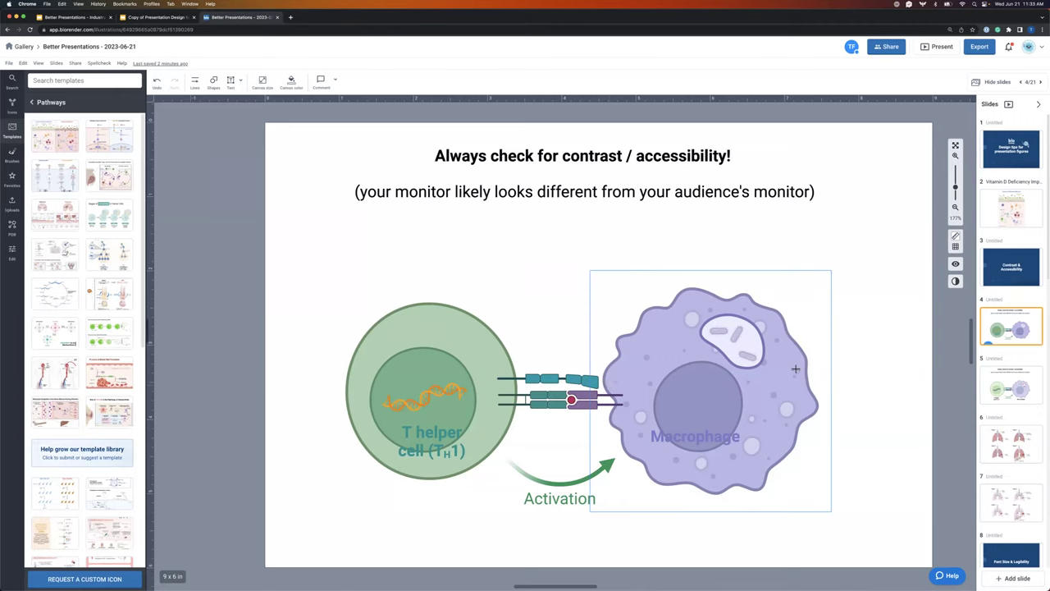
click(957, 283)
click(956, 283)
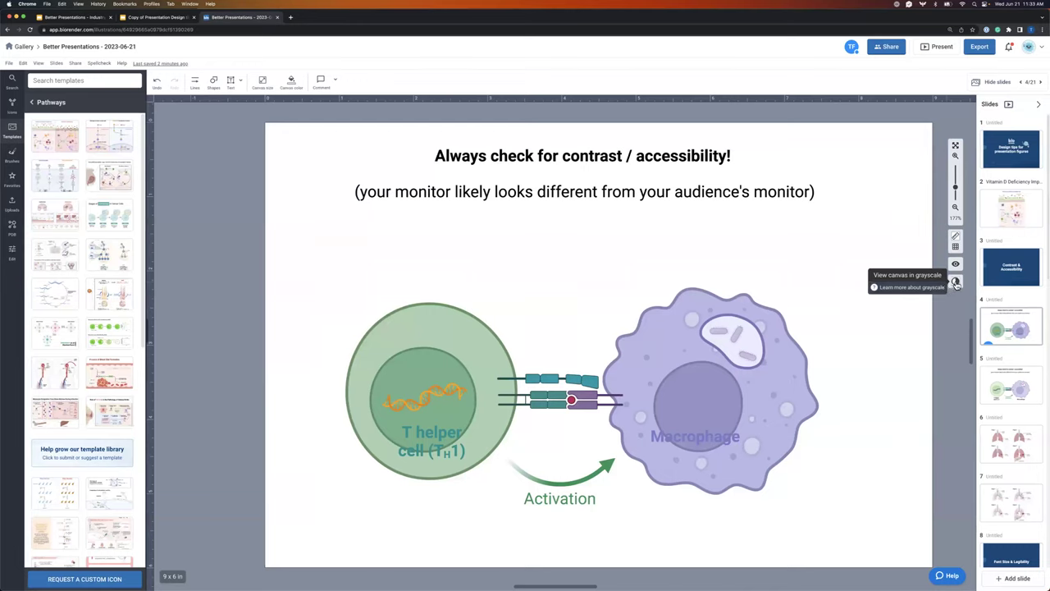
click(956, 282)
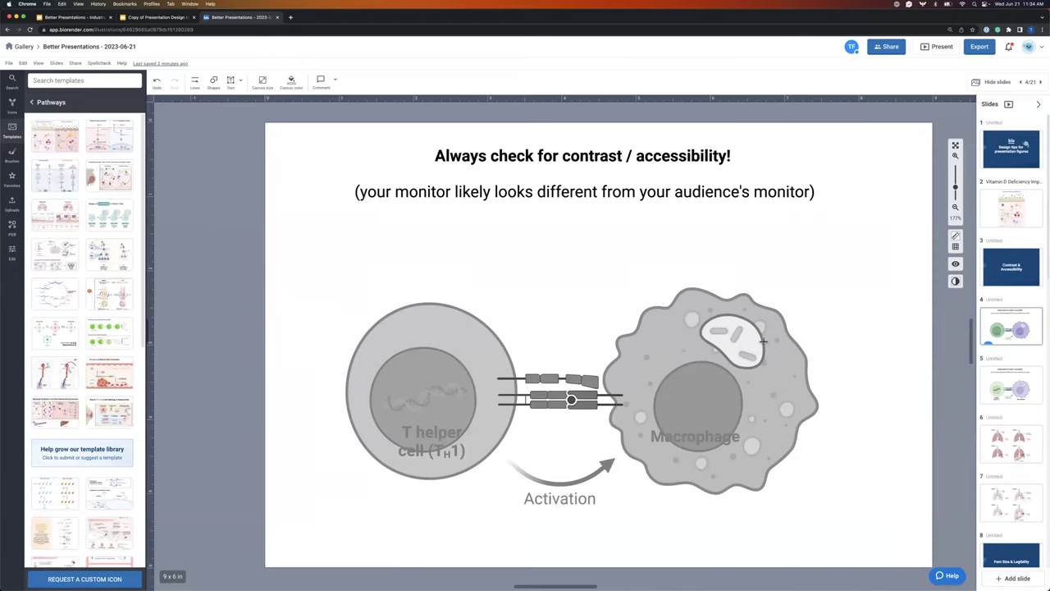
click(955, 282)
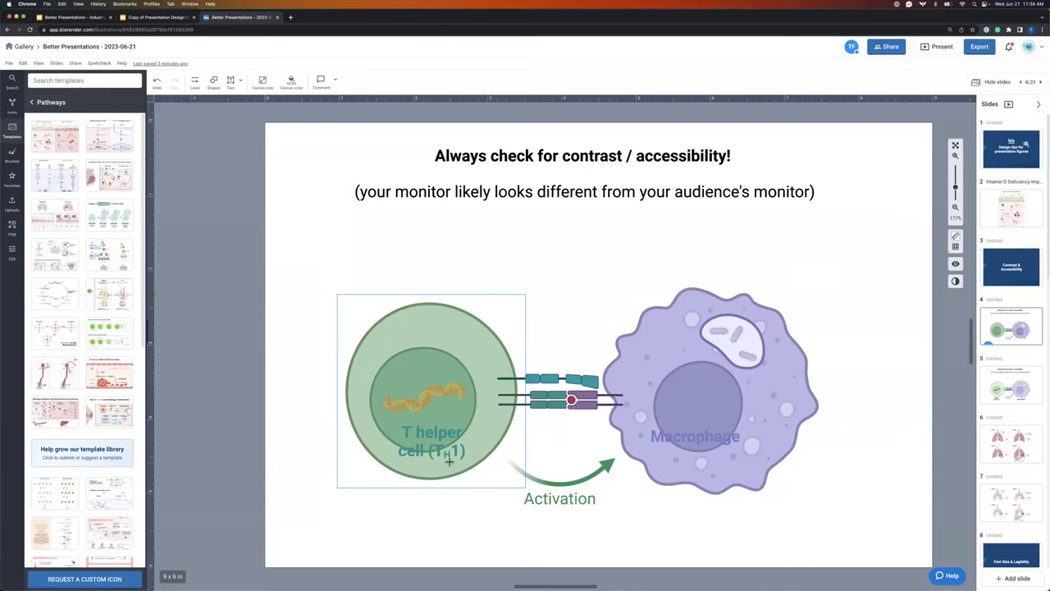
click(956, 282)
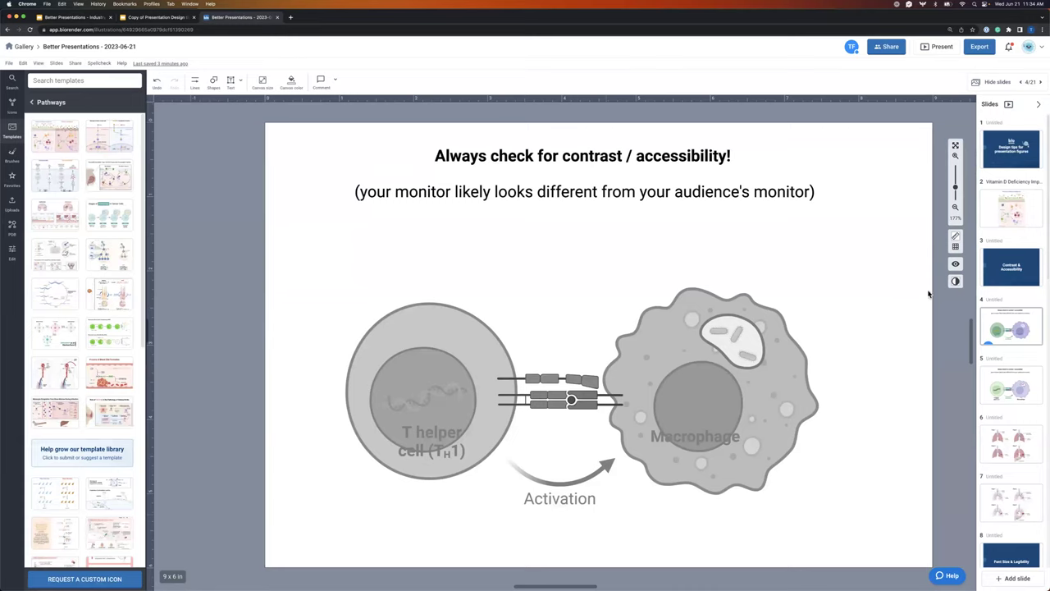
click(956, 282)
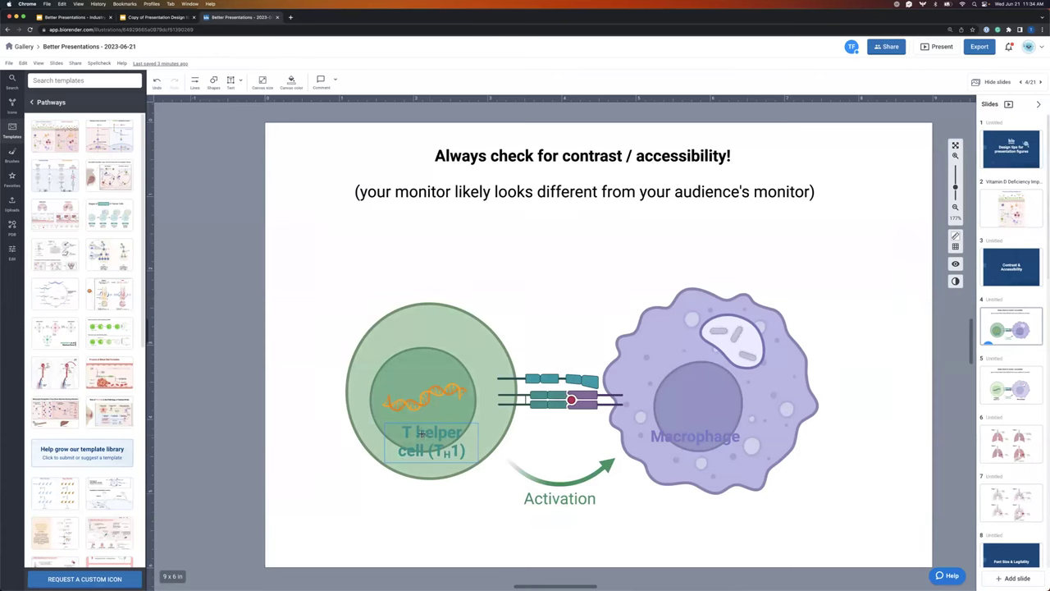
Move the T helper cell and Macrophage labels onto the white background below their cells and check the figure in grayscale
drag(420, 432, 417, 497)
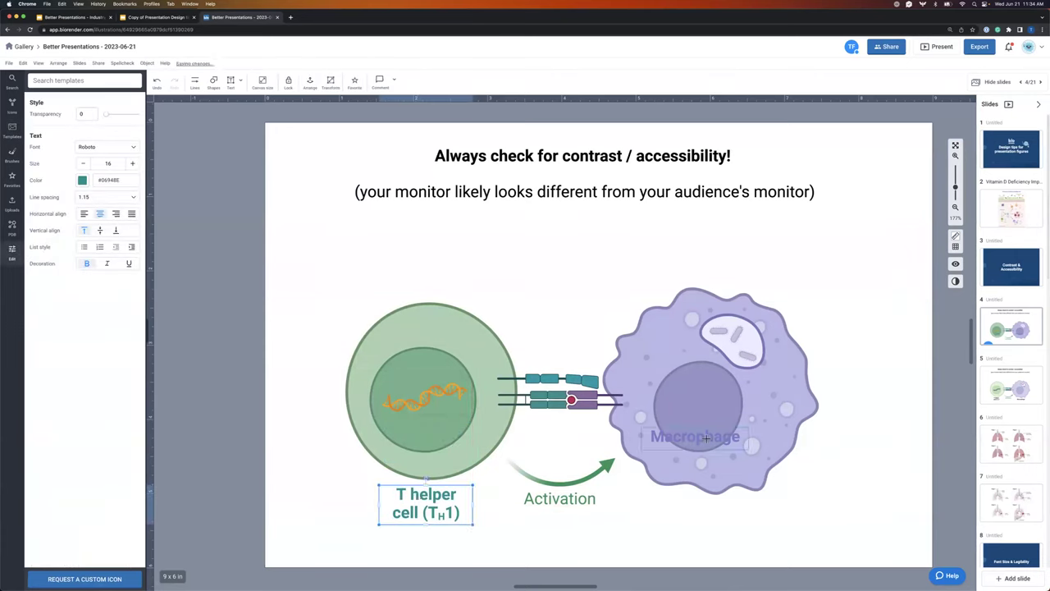
drag(705, 438, 728, 508)
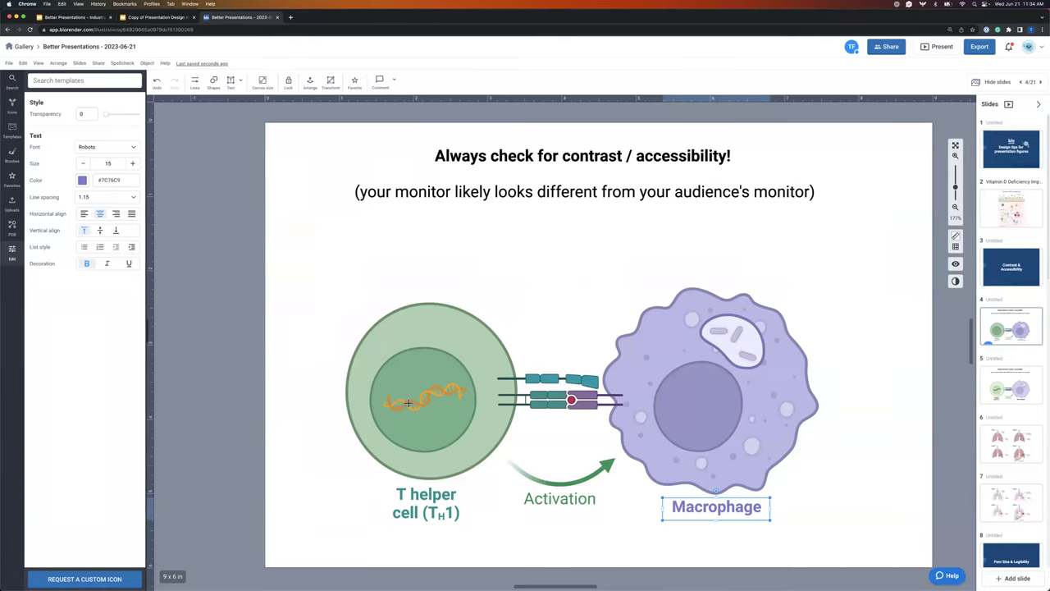
click(956, 283)
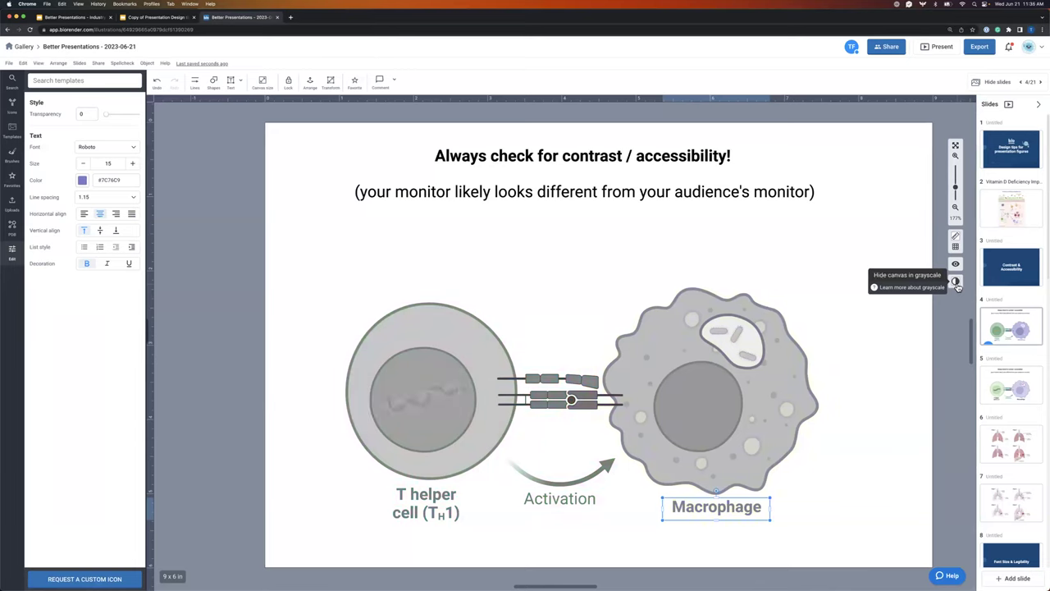
click(956, 282)
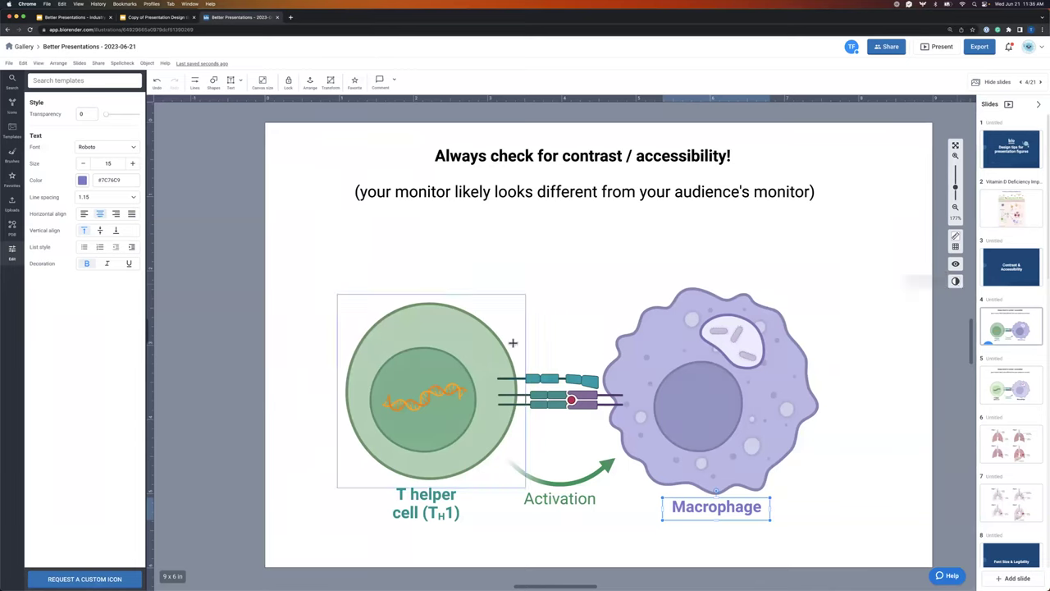
Recolor the DNA strand in the T helper cell with the dark red preset and check its contrast in grayscale
click(419, 395)
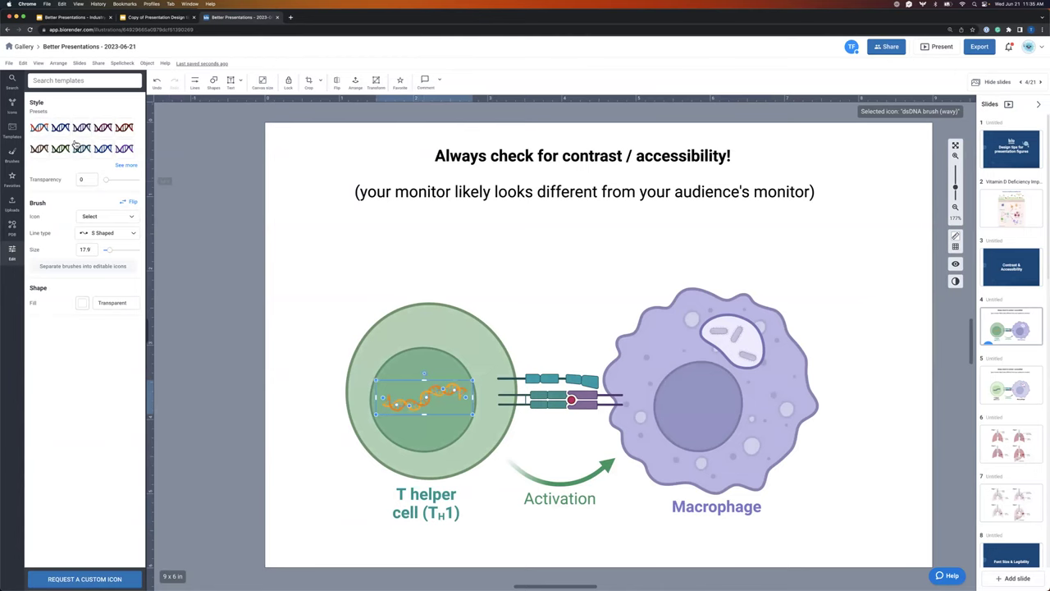
click(124, 130)
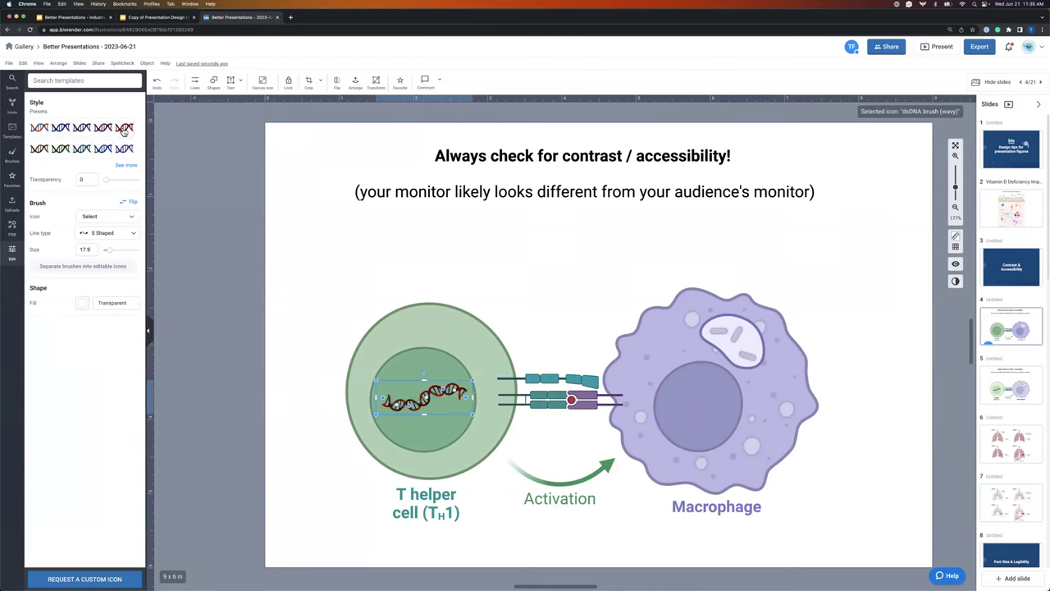
click(318, 249)
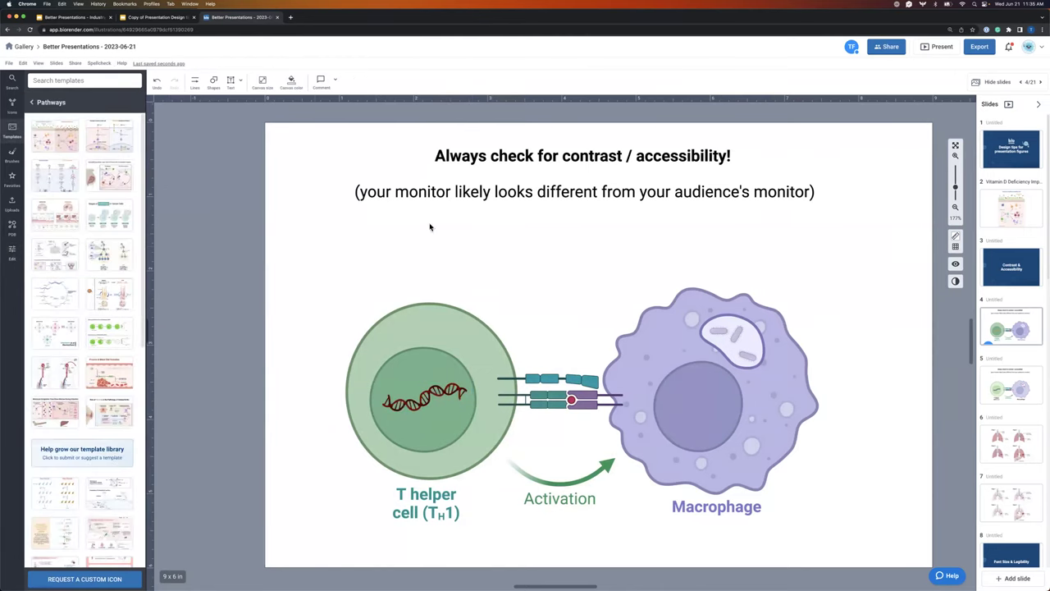
click(956, 282)
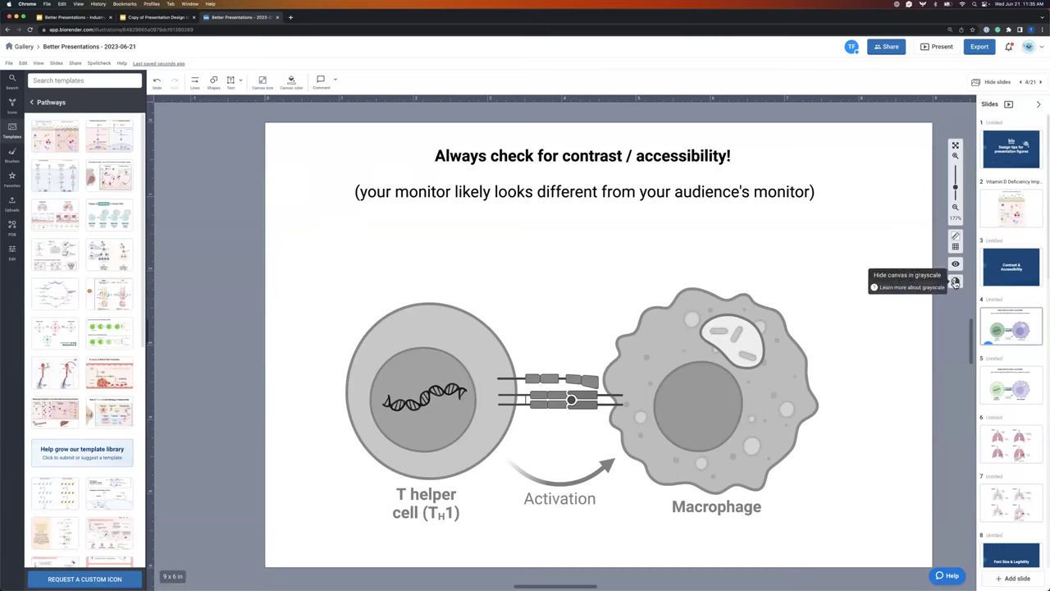
click(955, 282)
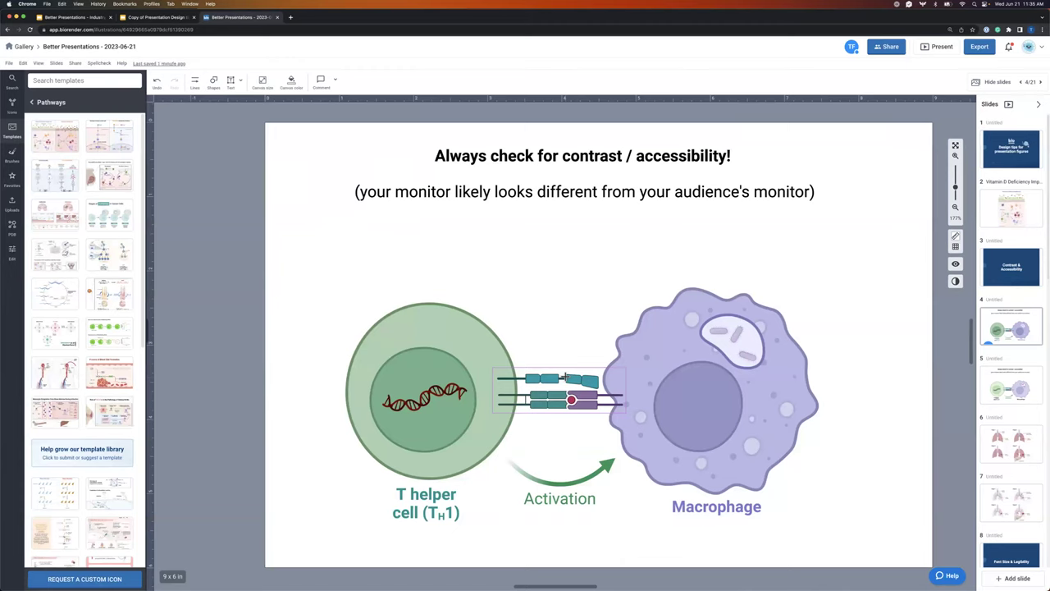
click(424, 402)
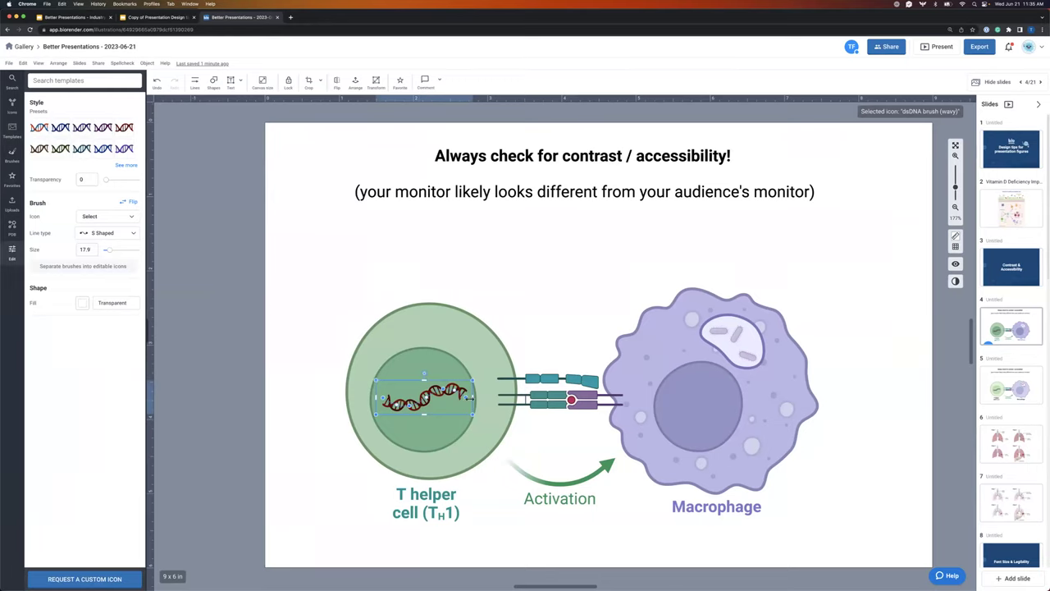
click(352, 266)
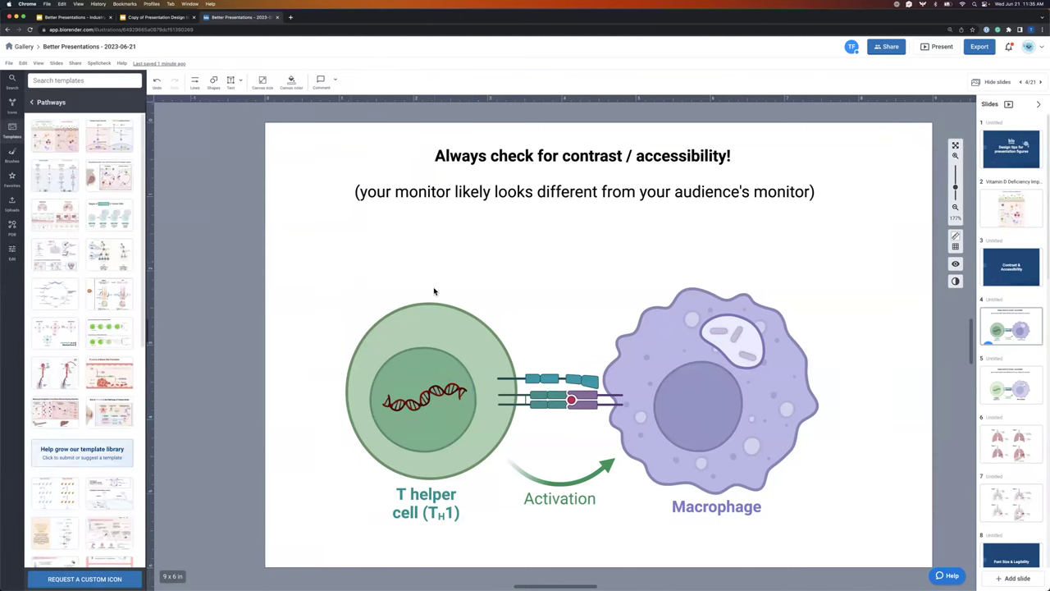
Set the T helper cell icon's transparency to 47 to lighten it behind the DNA strand
click(434, 344)
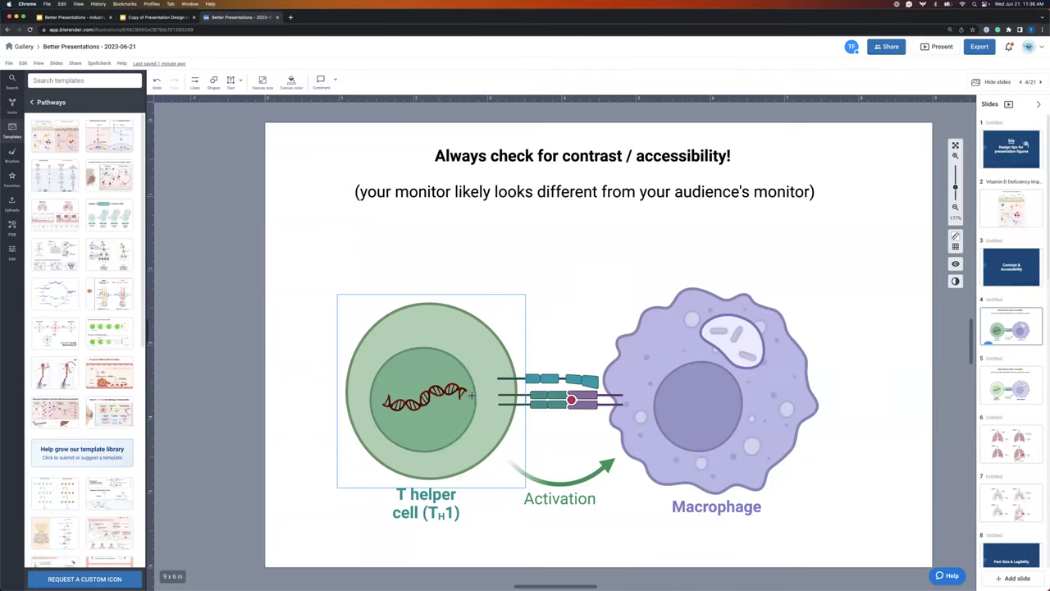
click(421, 380)
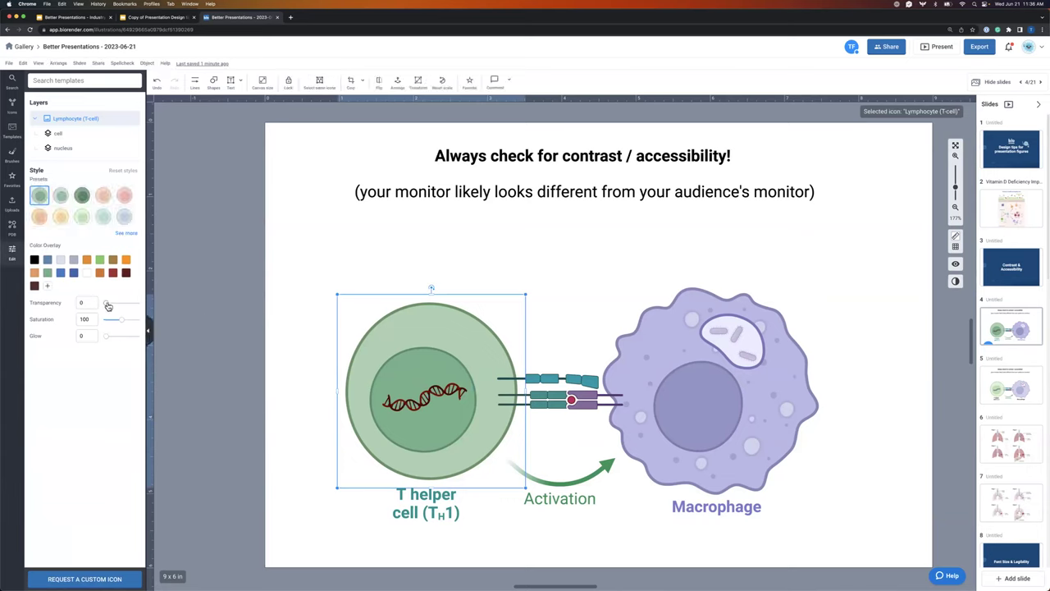
drag(107, 305, 117, 305)
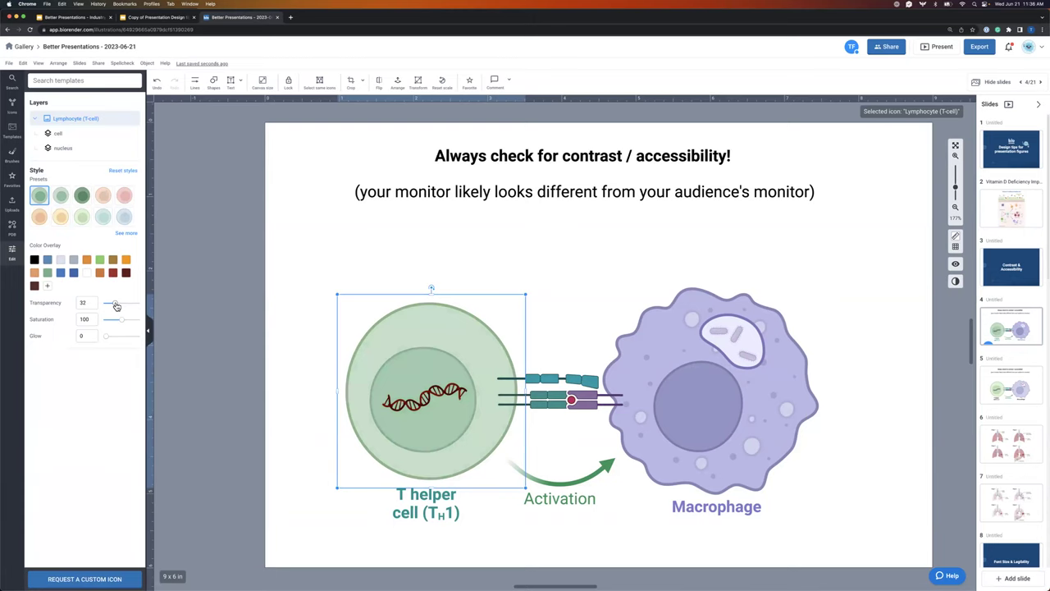
drag(116, 306, 120, 305)
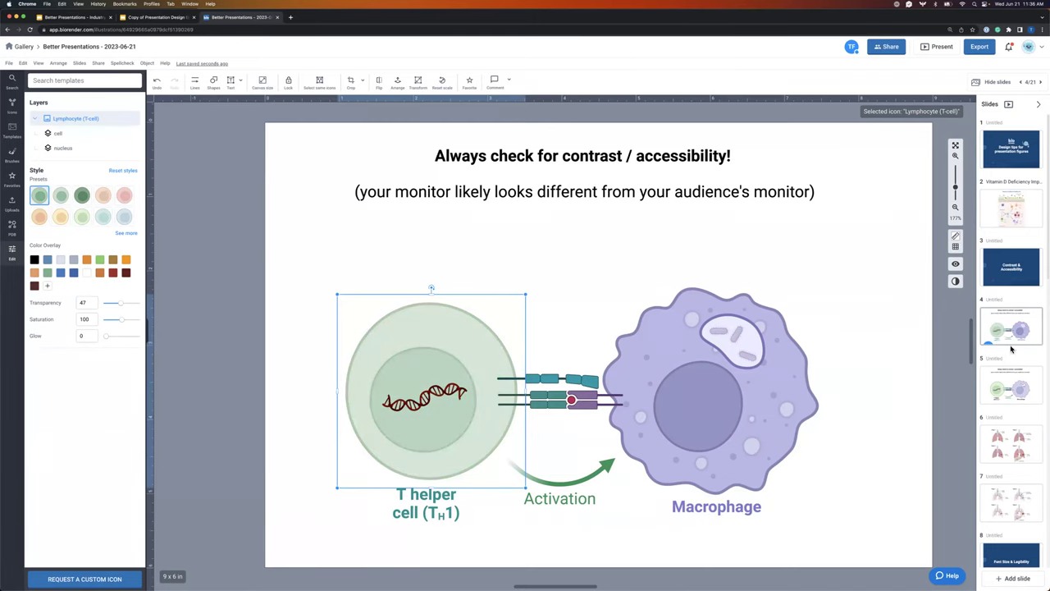
Compare the edited figure on slide 4 with the improved version on slide 5, and view slide 5 in grayscale
click(1023, 397)
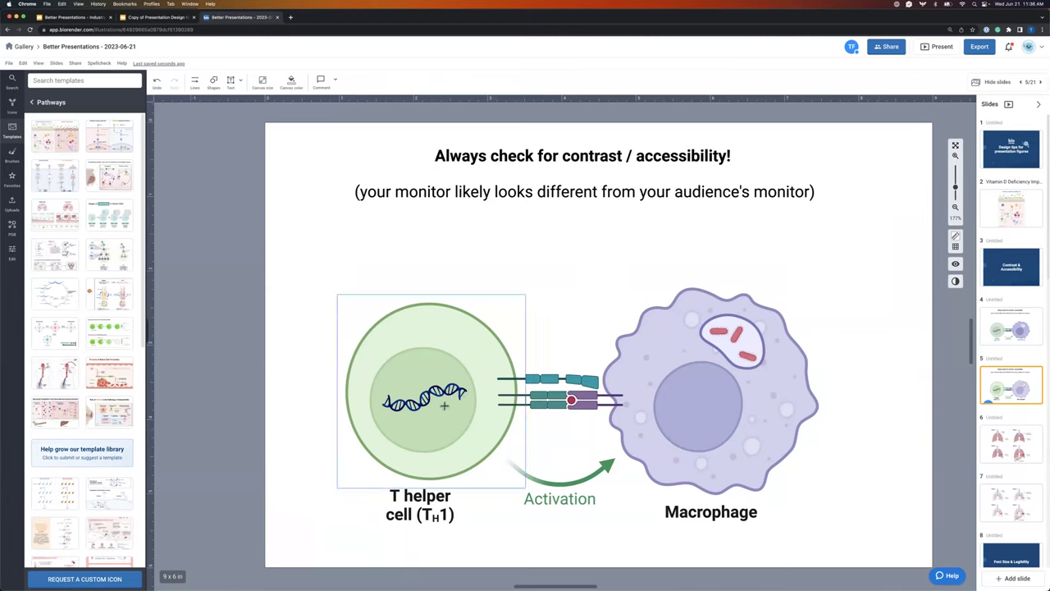
click(1012, 336)
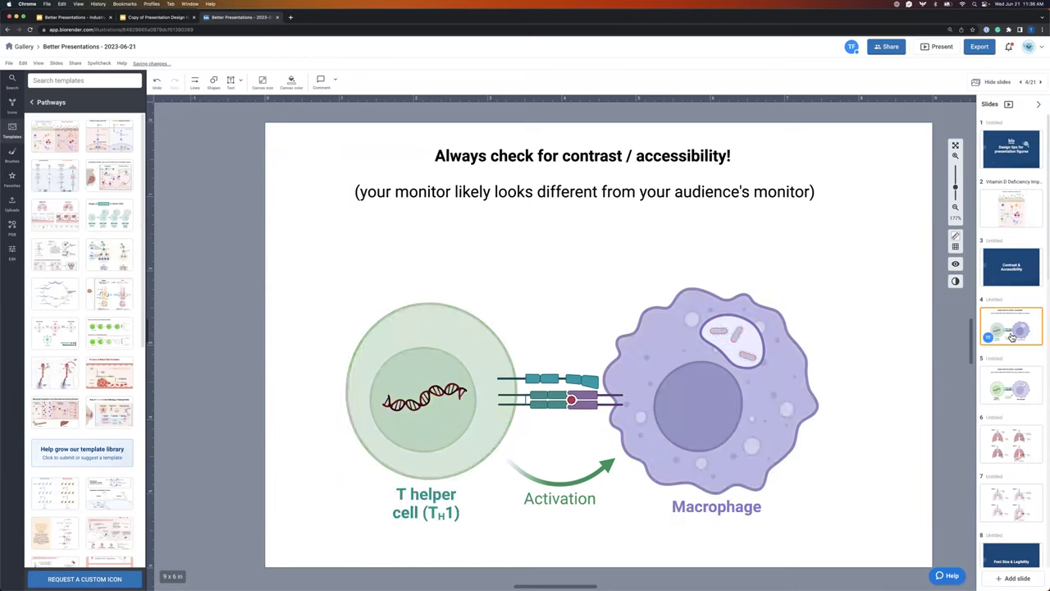
click(1007, 393)
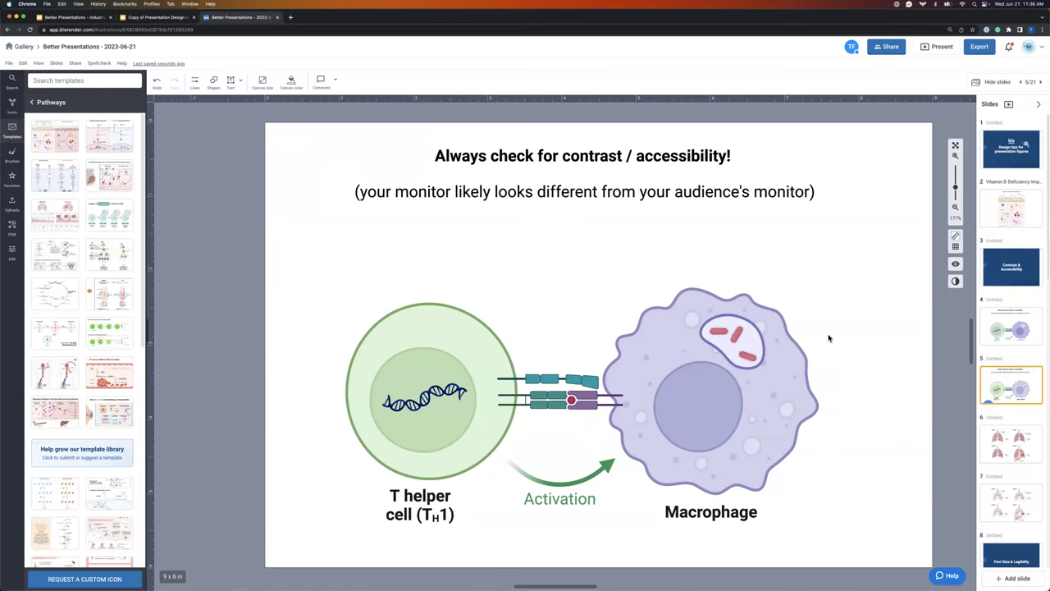
click(955, 282)
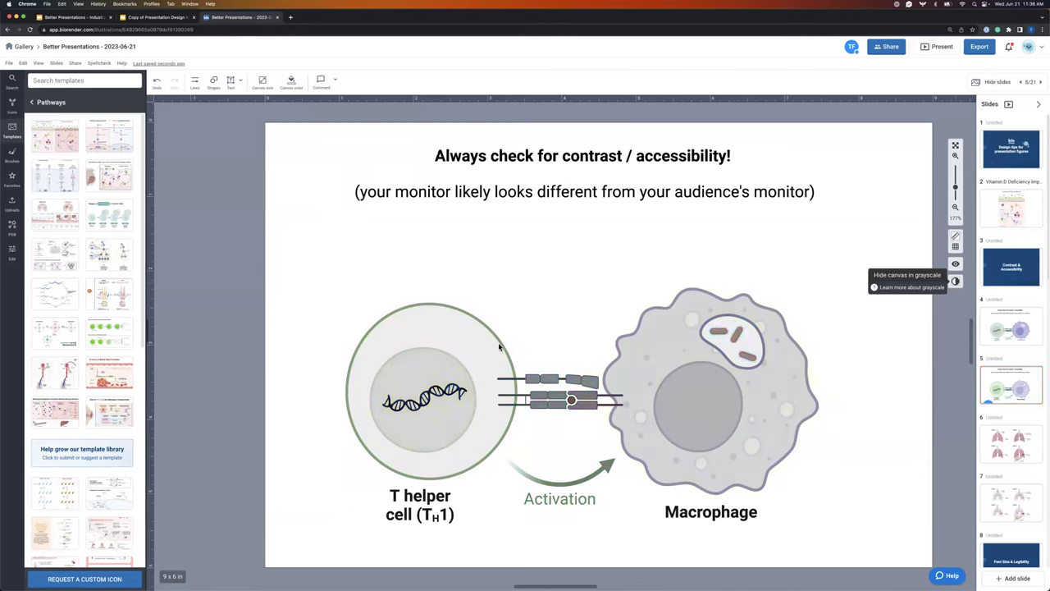